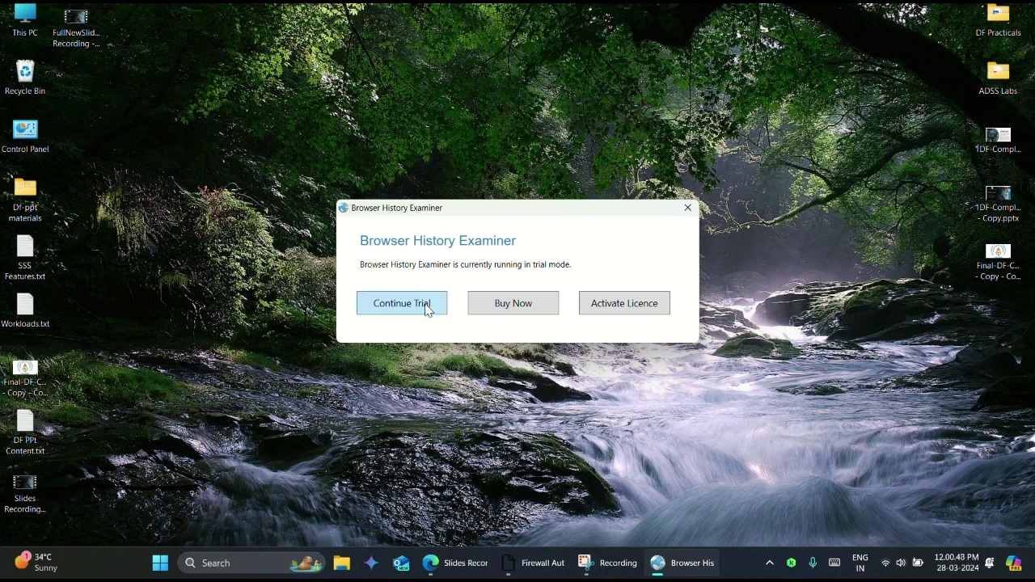
- Continue the trial, dismiss the 25-record limit notice and startup prompt, and open Capture History
click(428, 307)
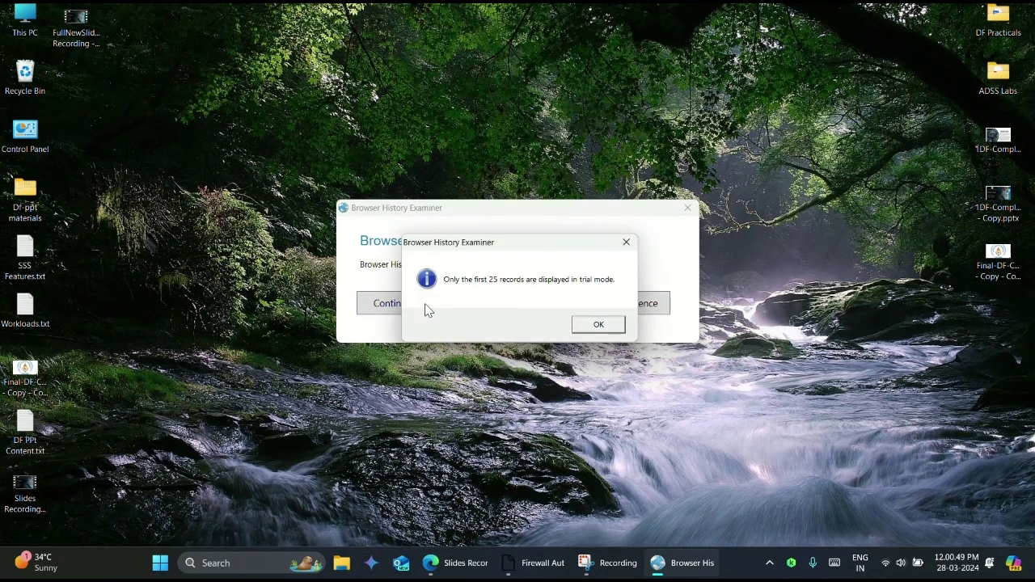
click(599, 324)
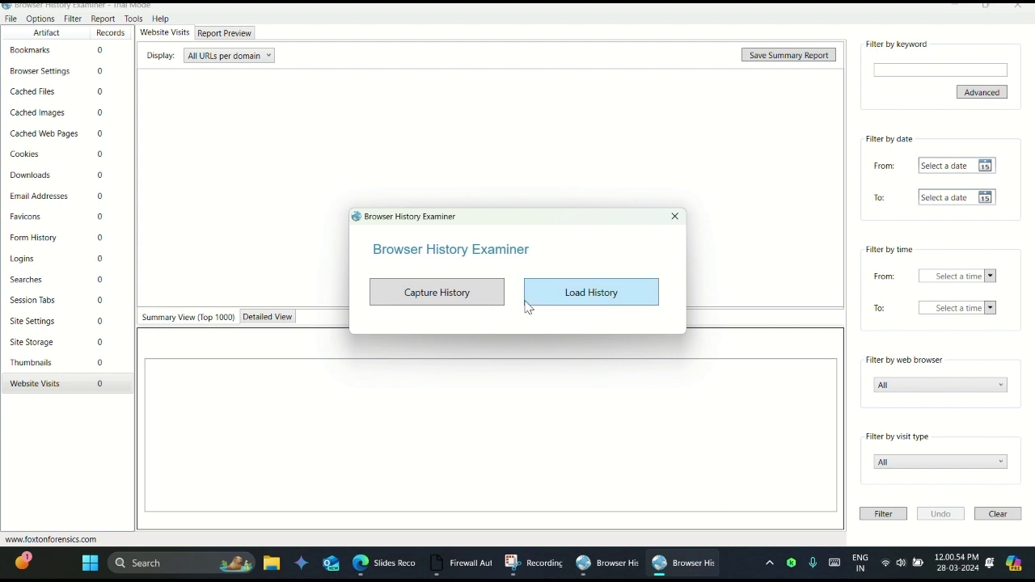
click(675, 216)
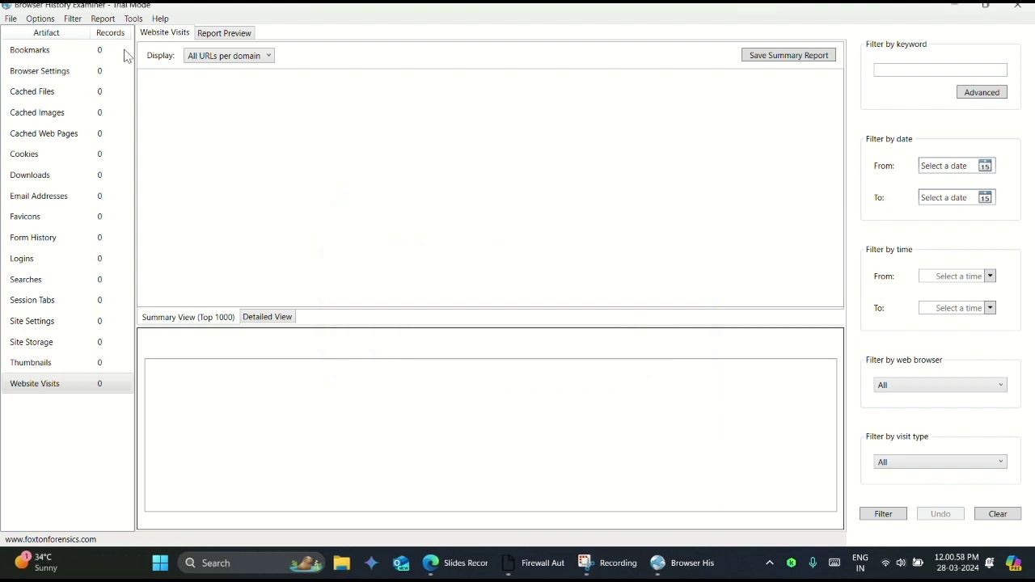
click(16, 20)
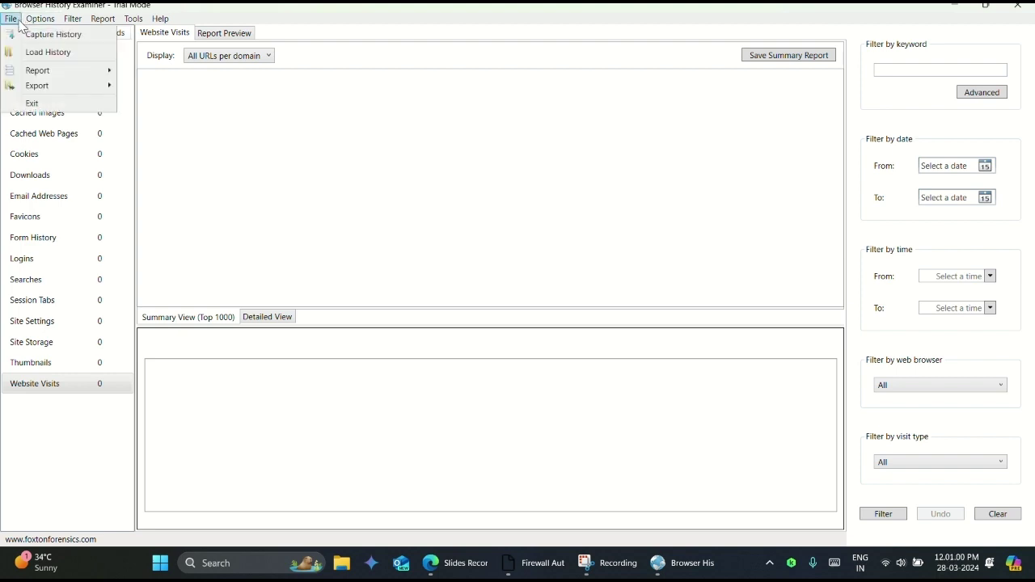
click(24, 34)
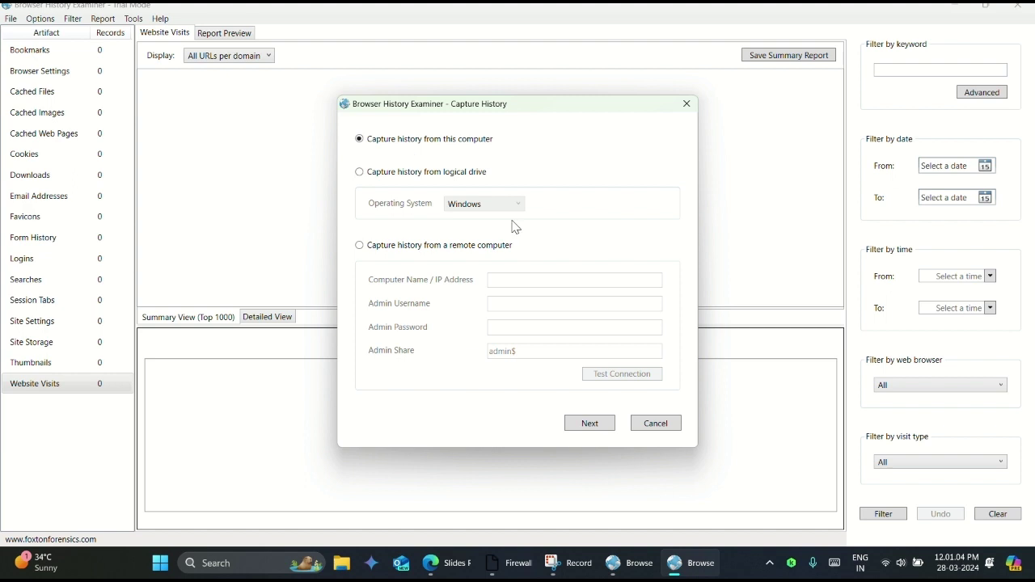
- Move on to the destination settings and browse to the Storage (D:) drive
click(591, 428)
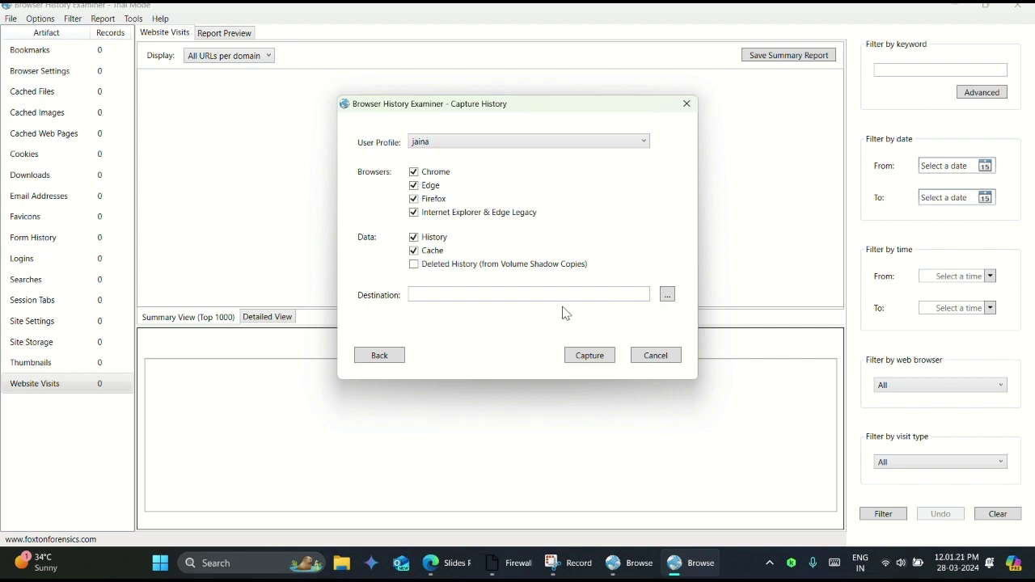
click(667, 296)
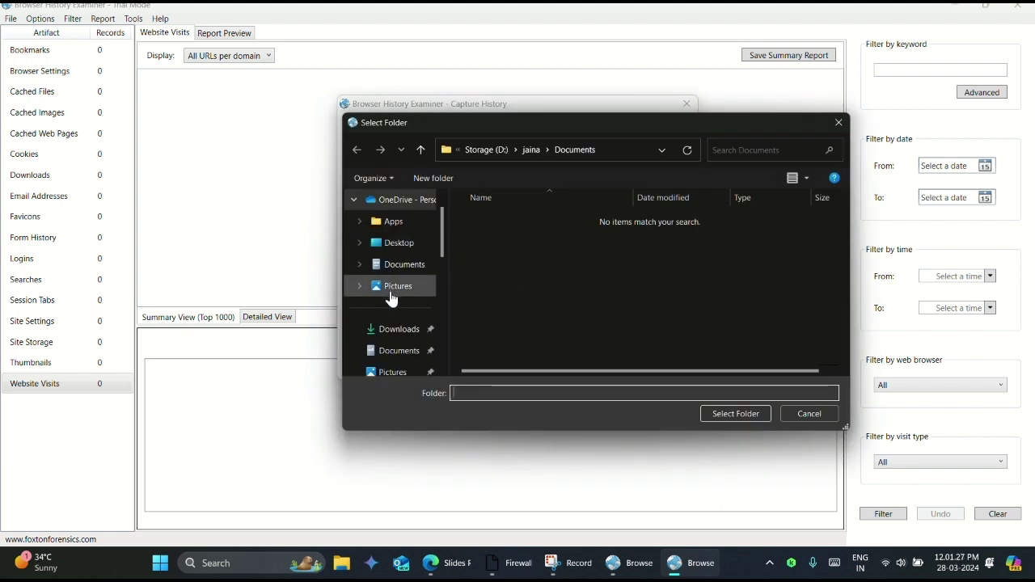
scroll(392, 304, down, 2)
scroll(392, 309, down, 3)
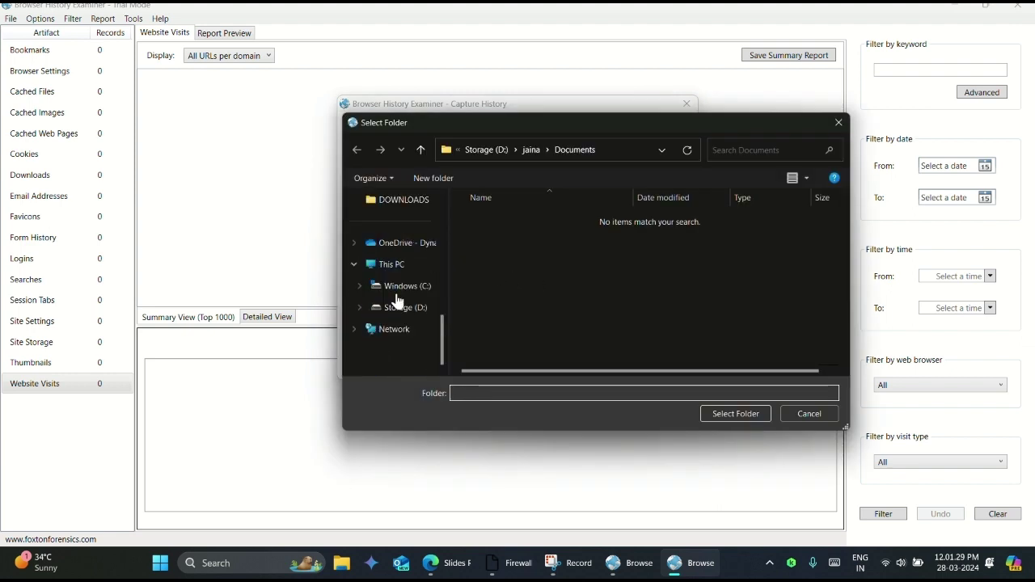
click(402, 310)
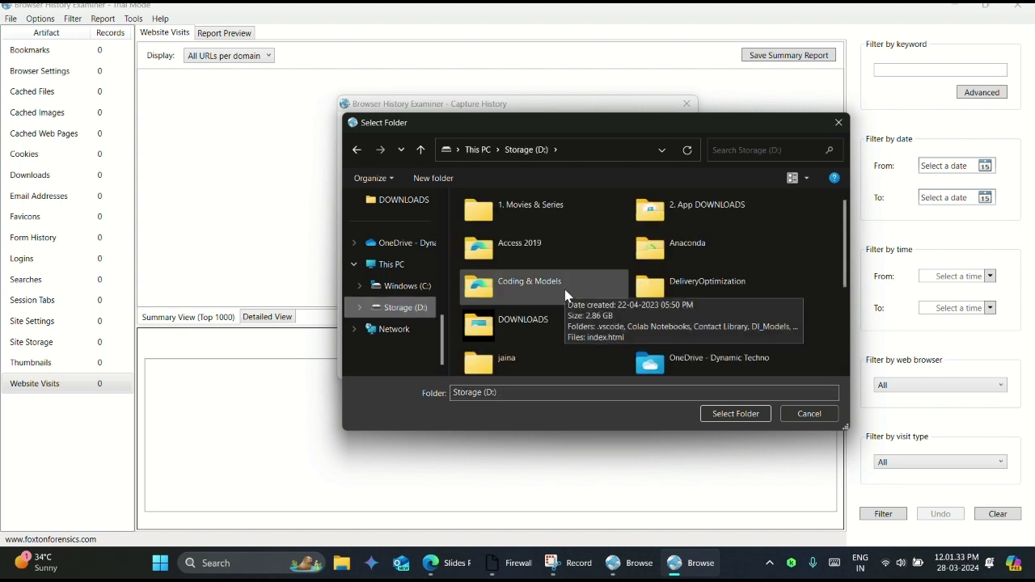
- Create the folder 'Browser history examiner' on D: and select it as the destination
scroll(566, 295, down, 2)
scroll(566, 295, up, 1)
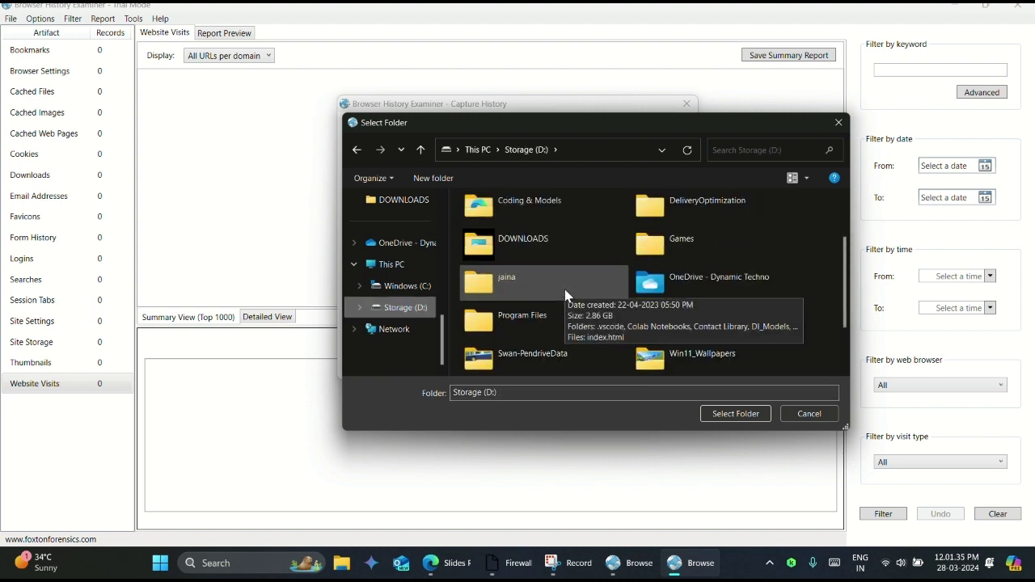
scroll(566, 295, up, 1)
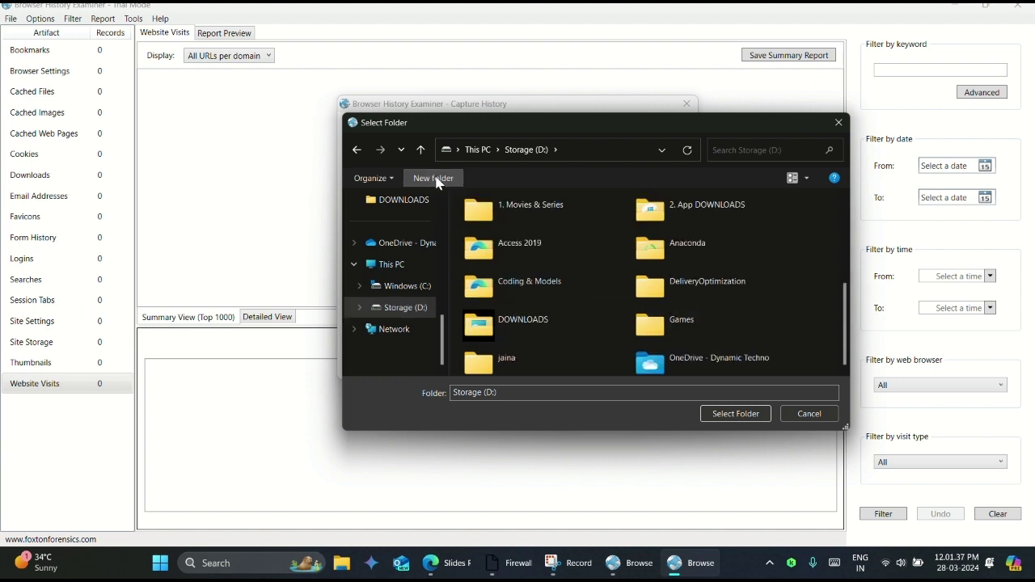
click(436, 180)
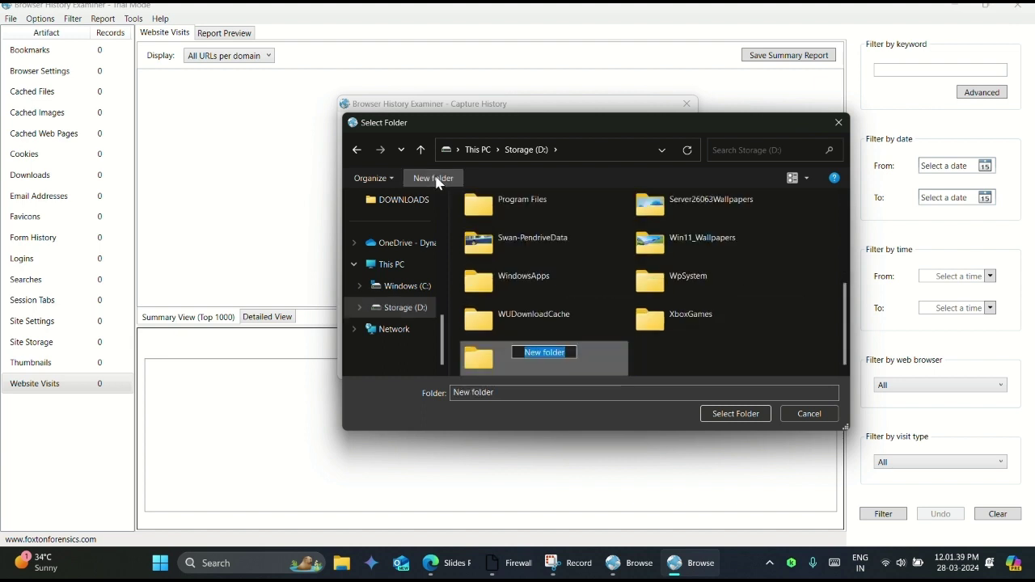
key(BackSpace)
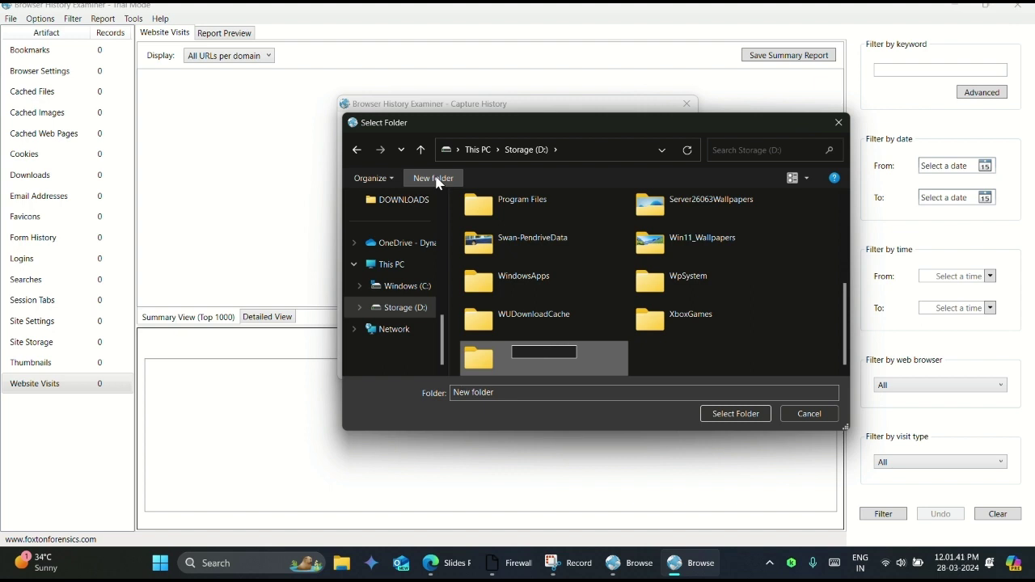
text(Br)
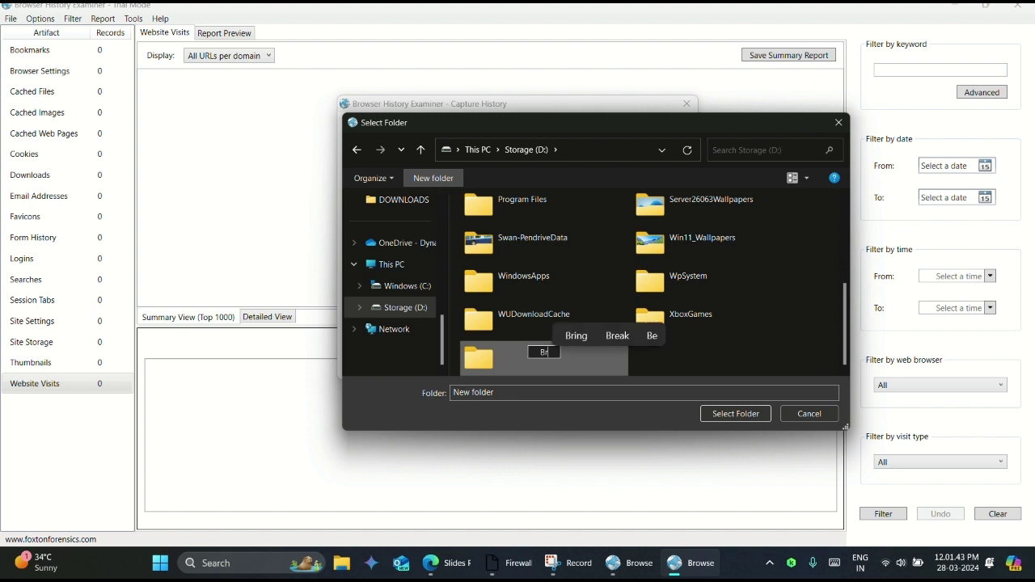
text(owser hist)
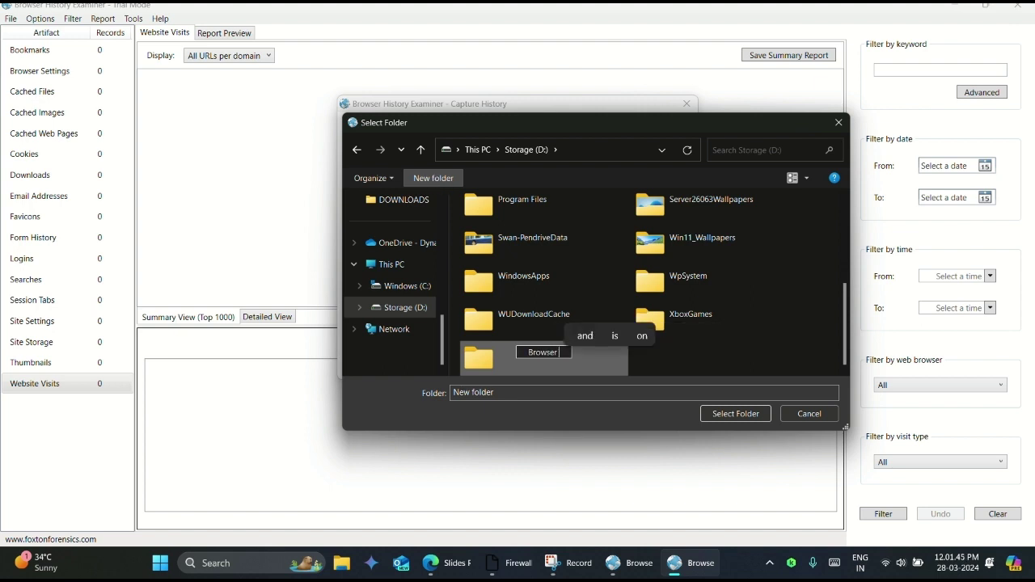
text(o)
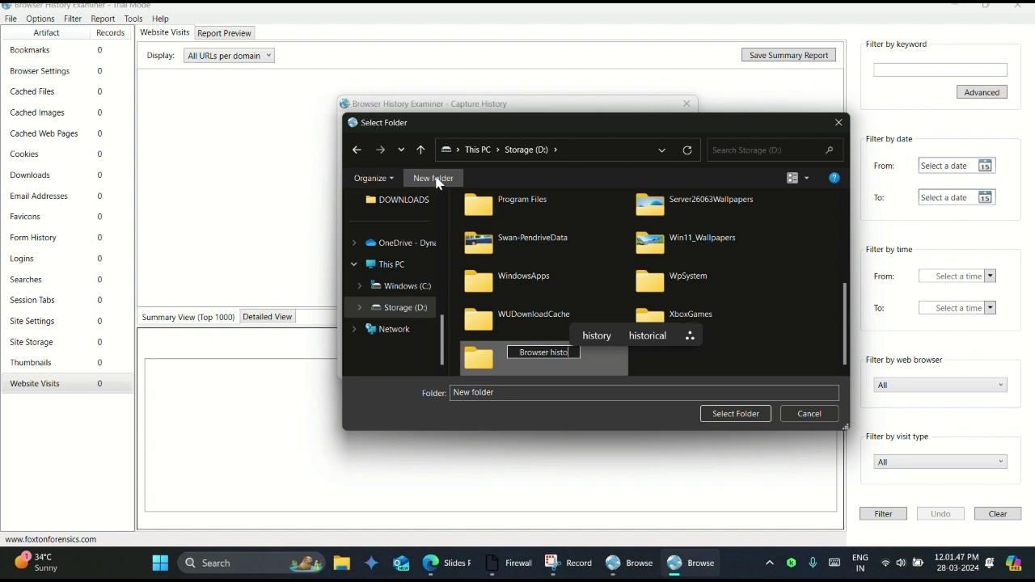
text(ry exa)
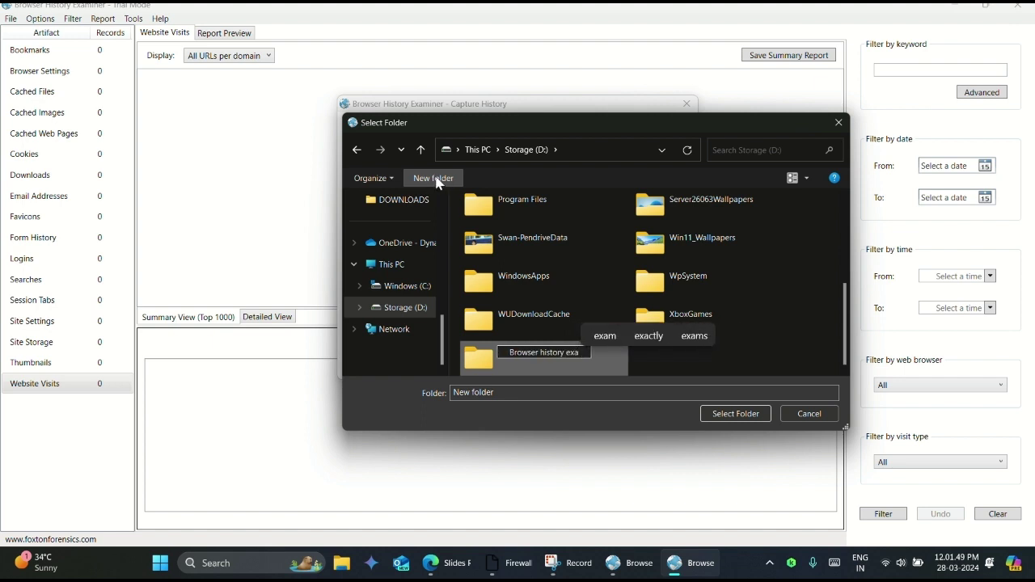
text(miner)
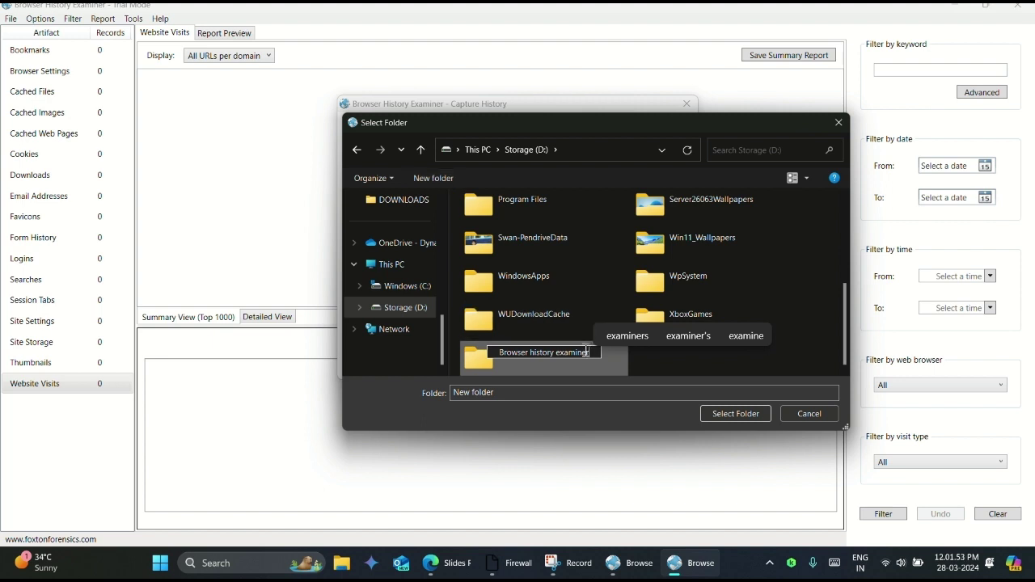
key(Return)
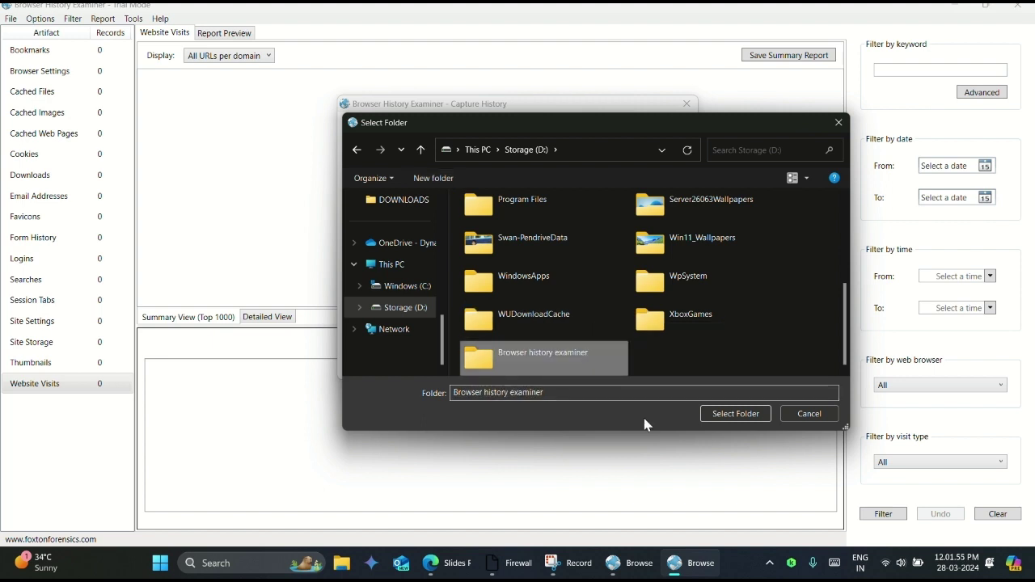
click(728, 413)
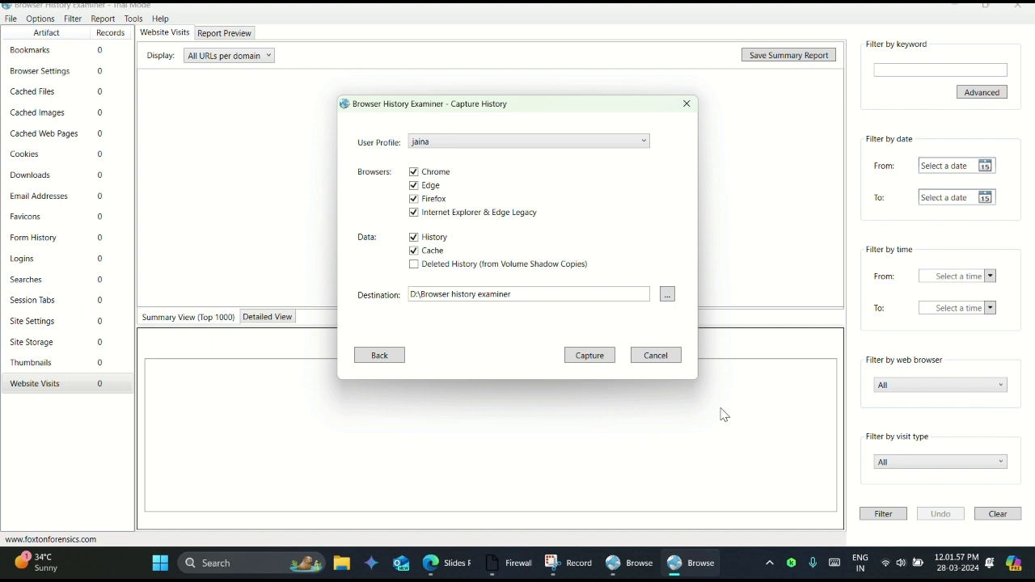
- Capture this computer's browser history and load it, showing 12907 website visits and 5211 cached files
click(590, 356)
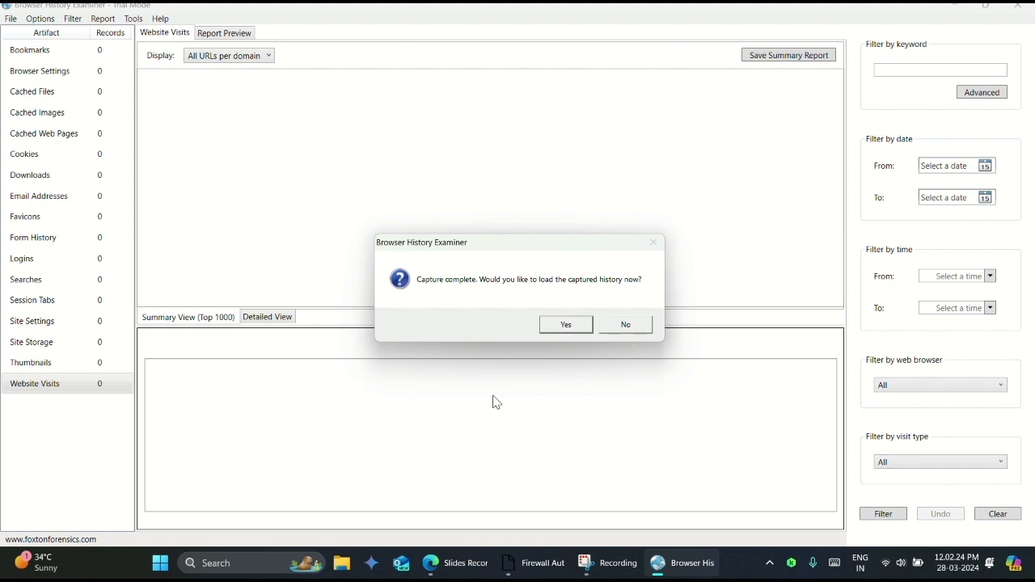
click(567, 324)
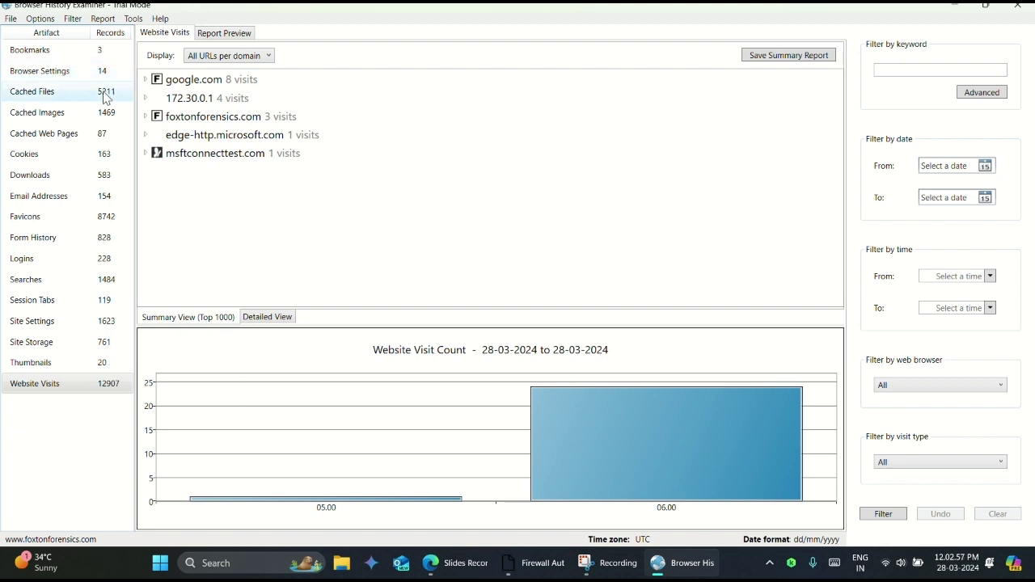
- Review the Bookmarks, Browser Settings, Cached Files, Cached Images, Cached Web Pages, Cookies and Downloads records
click(108, 50)
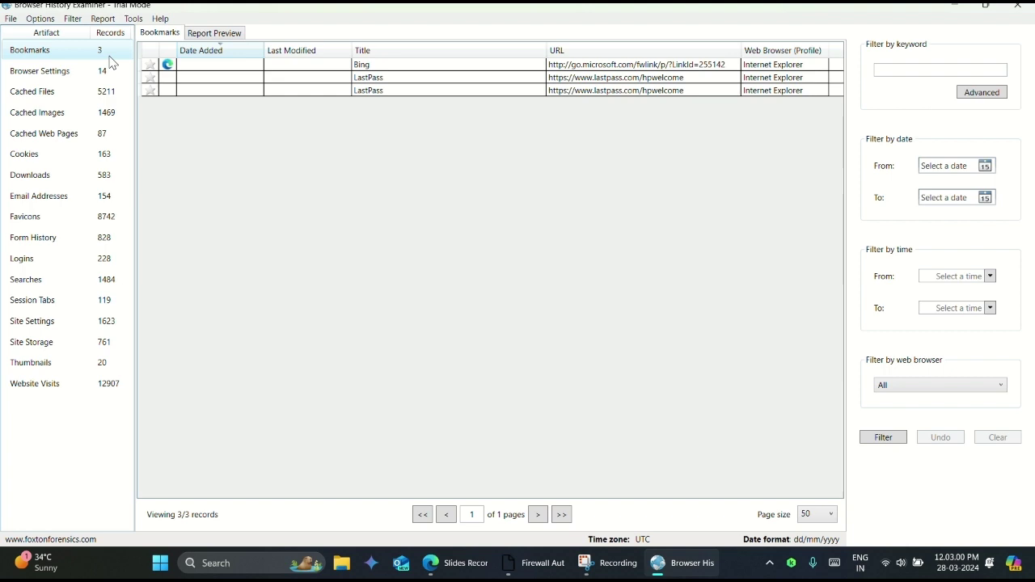
click(97, 76)
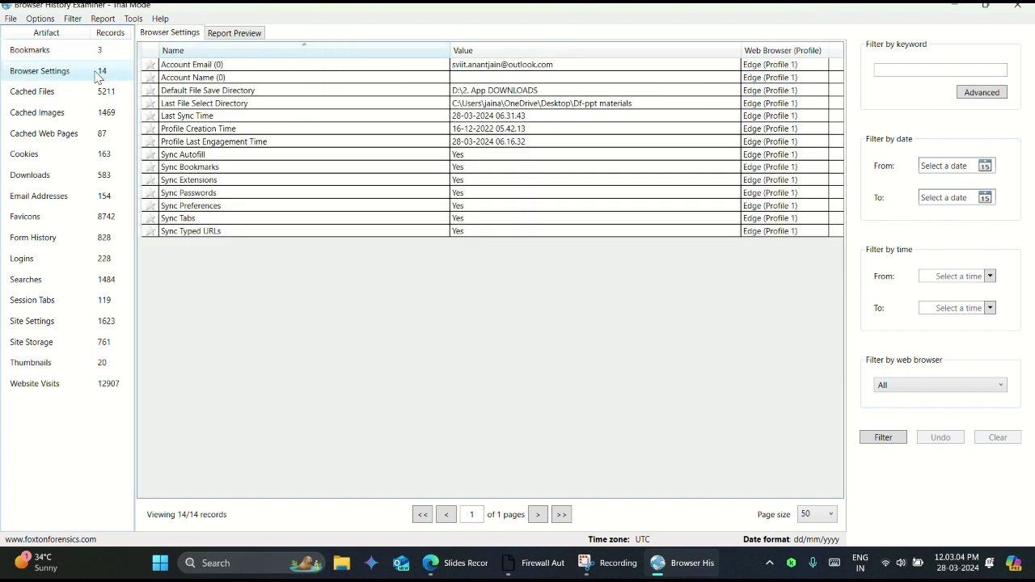
click(95, 92)
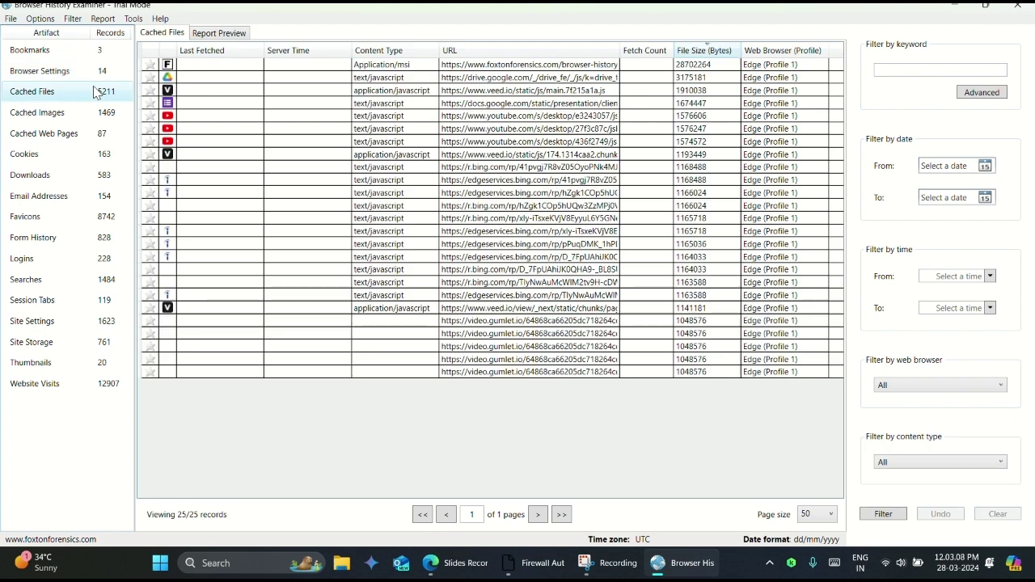
click(86, 115)
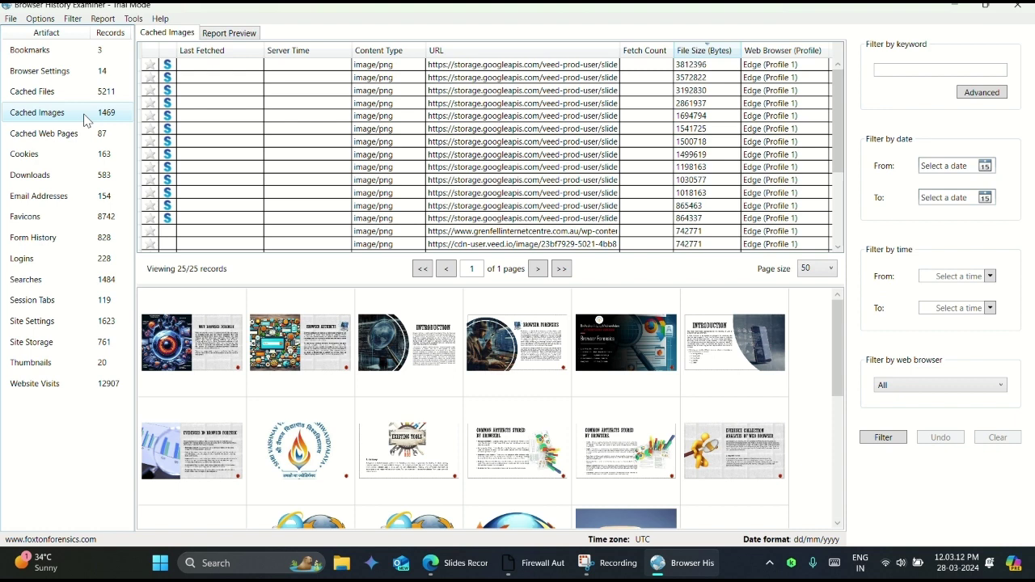
click(84, 135)
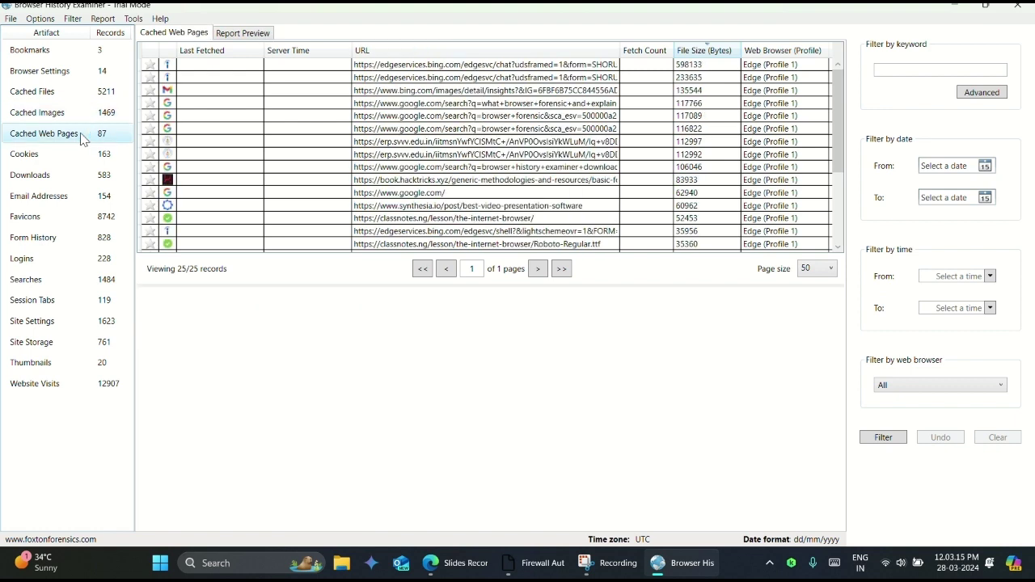
click(81, 154)
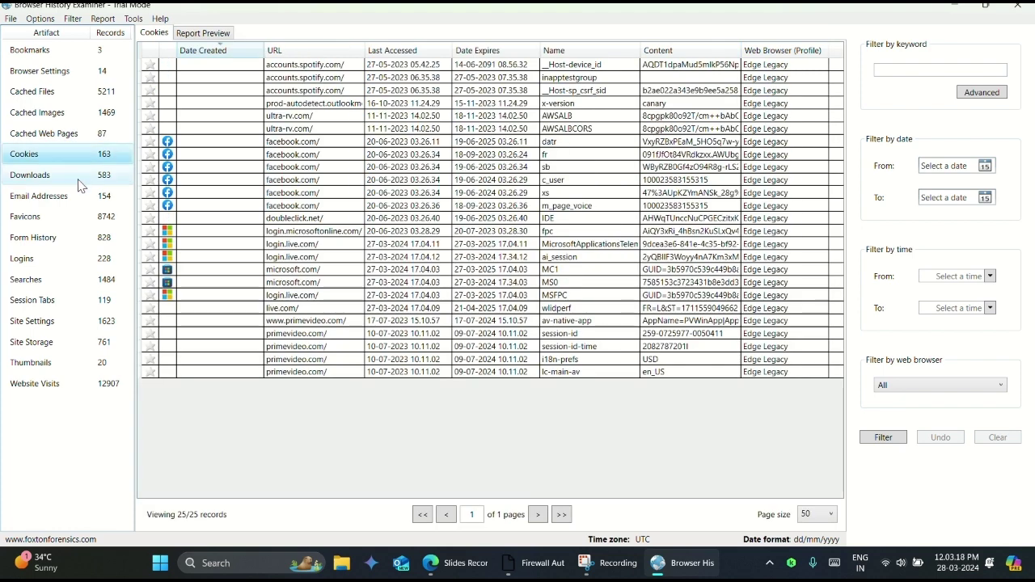
click(81, 178)
- Review Favicons, Email Addresses, Form History, Logins, Searches, Session Tabs, Site Settings, Site Storage, Thumbnails and Website Visits
click(78, 215)
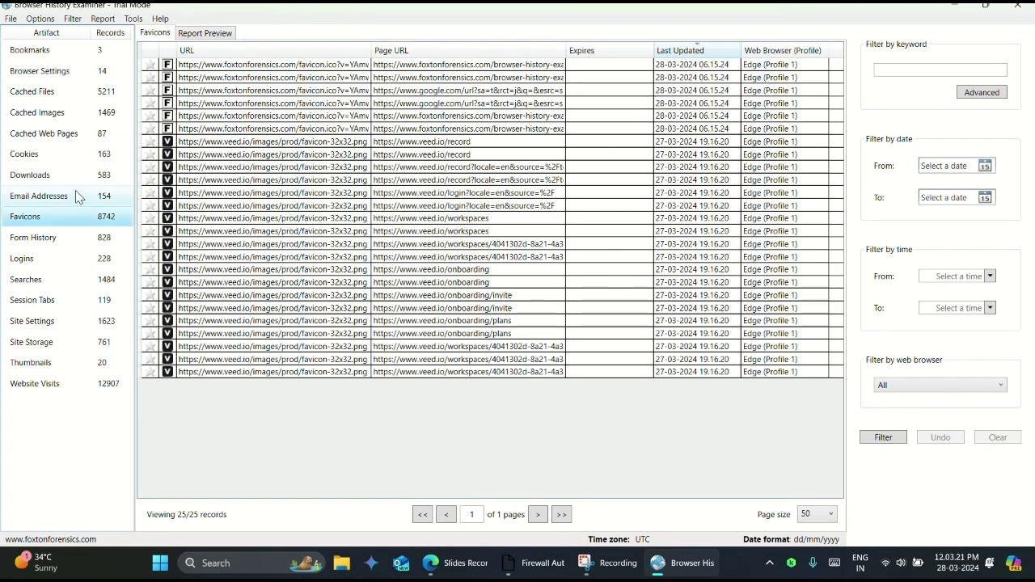
click(77, 197)
click(79, 217)
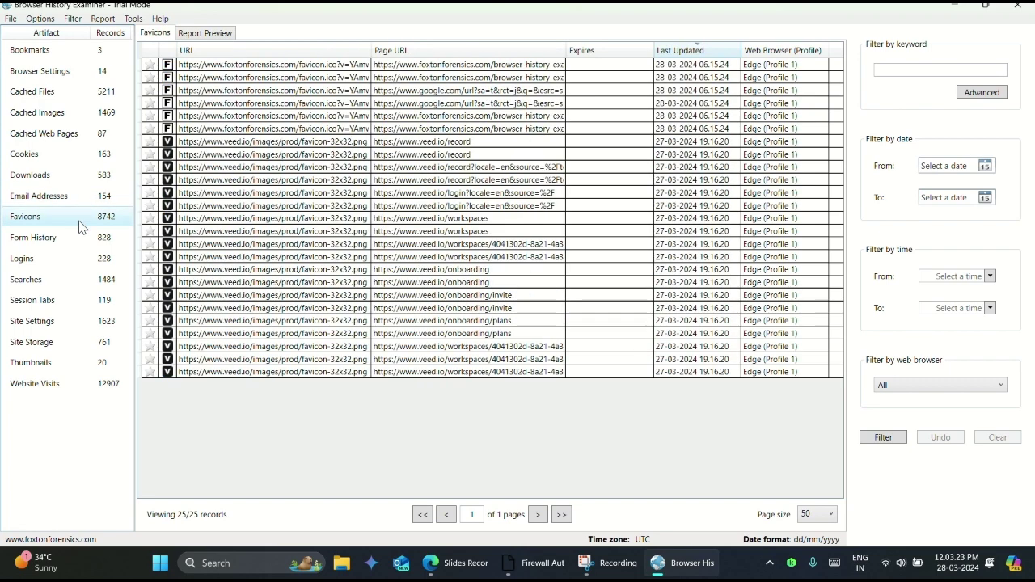
click(78, 234)
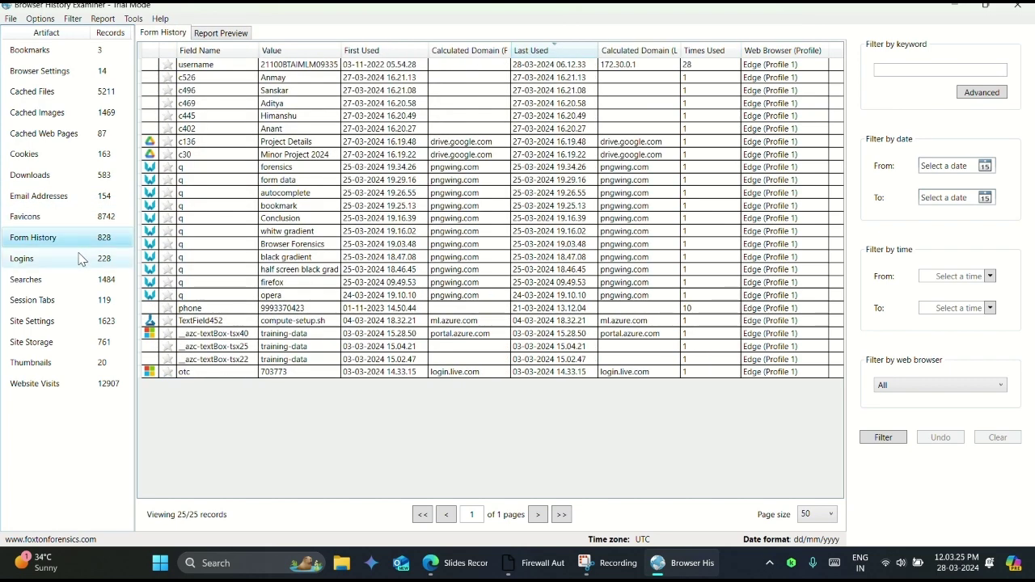
click(80, 259)
click(80, 279)
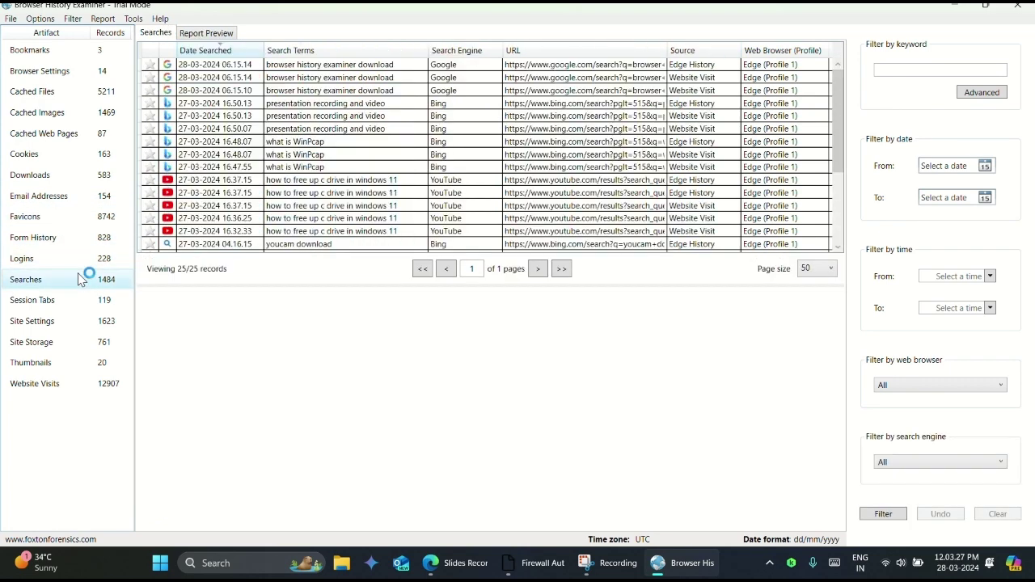
click(72, 301)
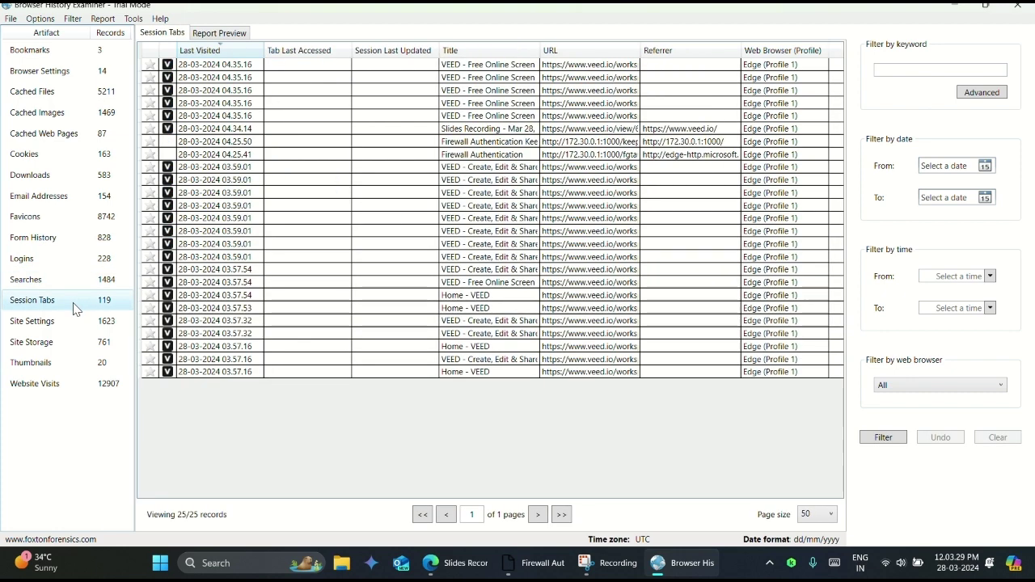
click(70, 315)
click(68, 340)
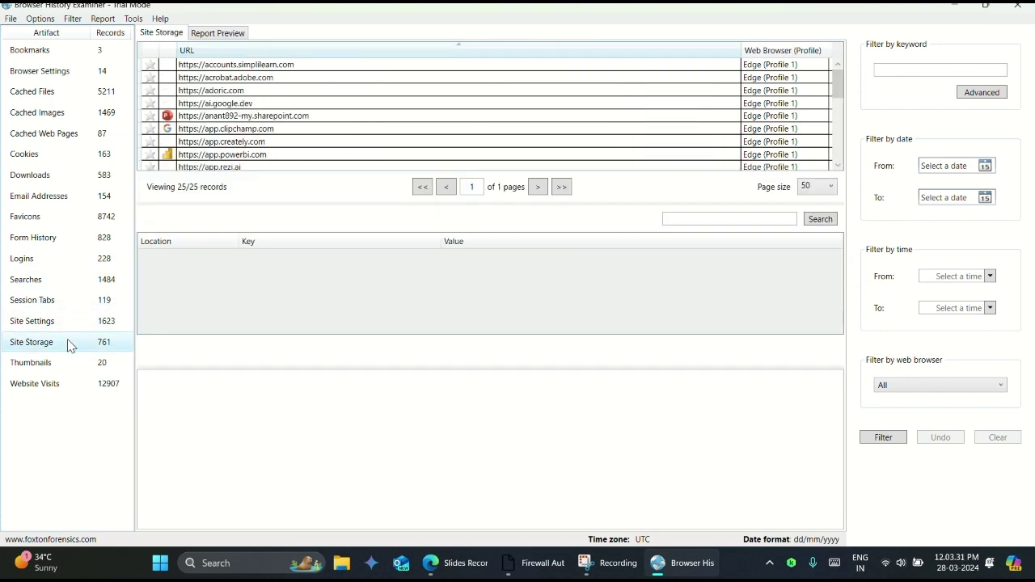
click(66, 365)
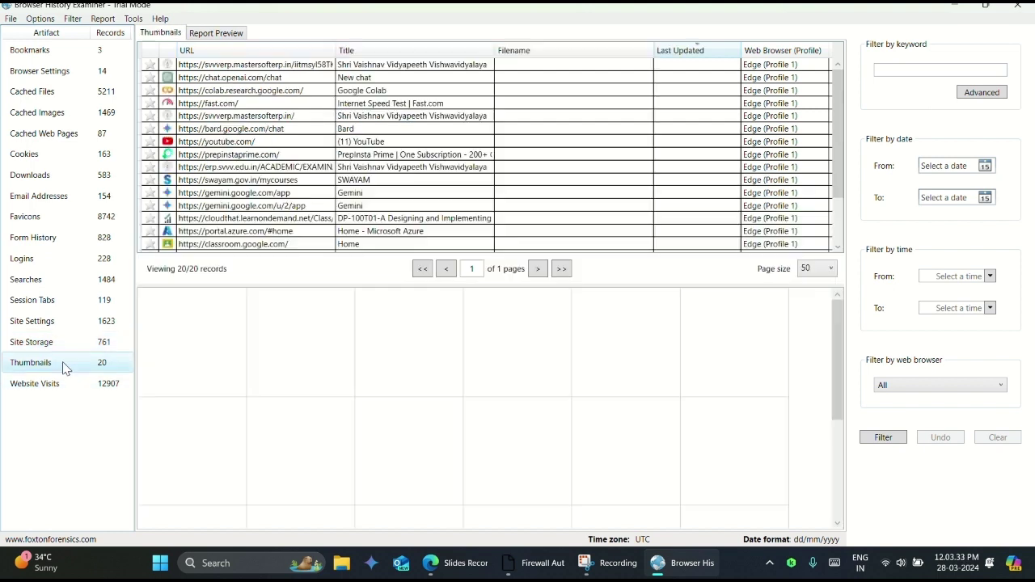
click(62, 386)
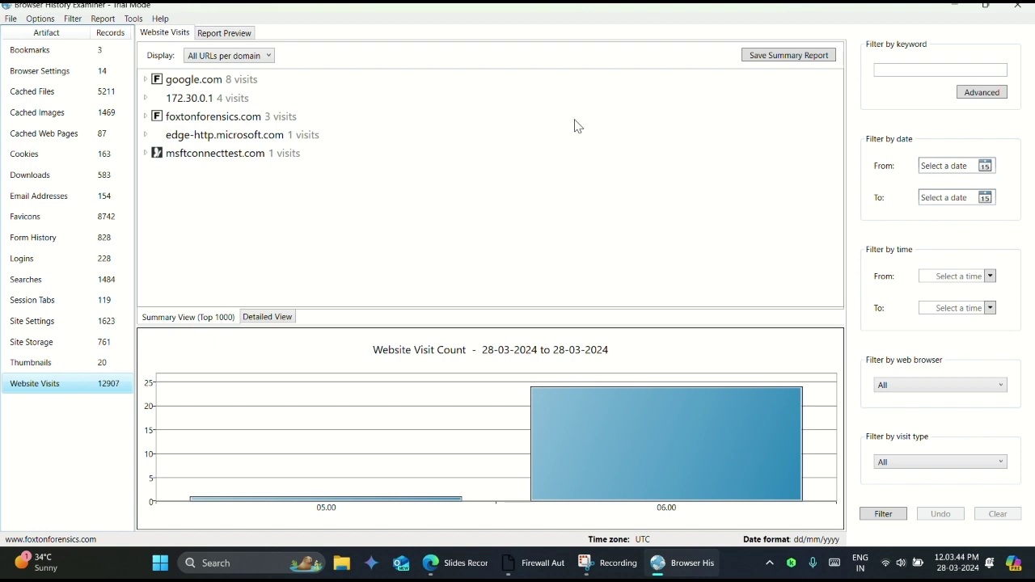
- Set the Website Visits display to 'Top URLs per domain'
click(155, 34)
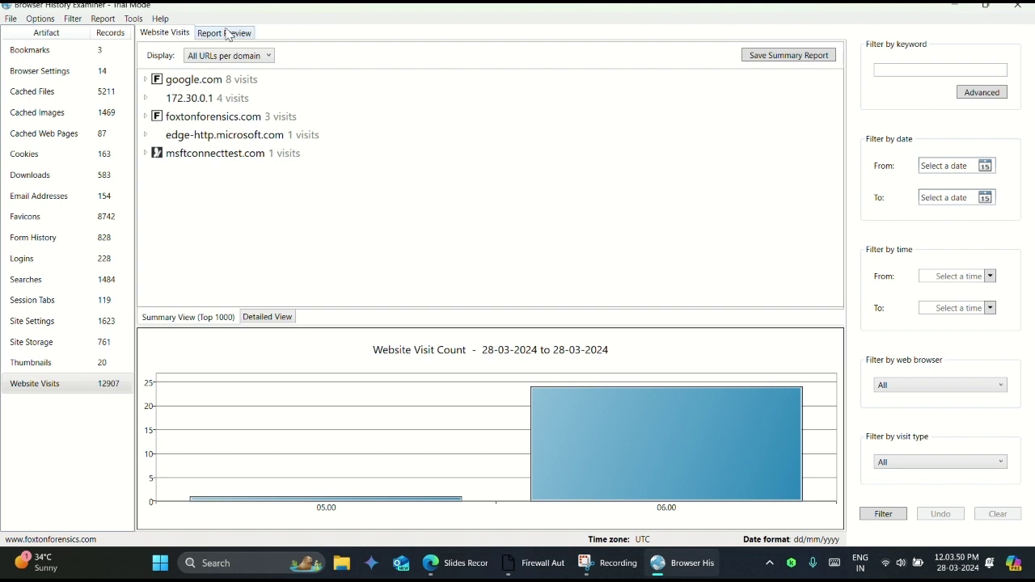
click(268, 55)
click(255, 81)
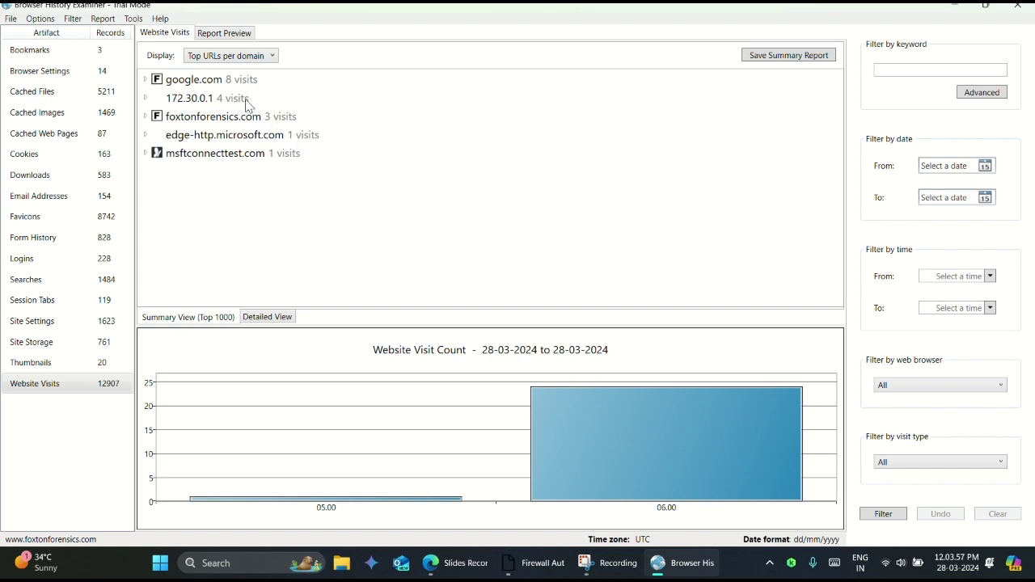
- Expand and collapse google.com, foxtonforensics.com, edge-http.microsoft.com and msftconnecttest.com to inspect their visited URLs
click(238, 86)
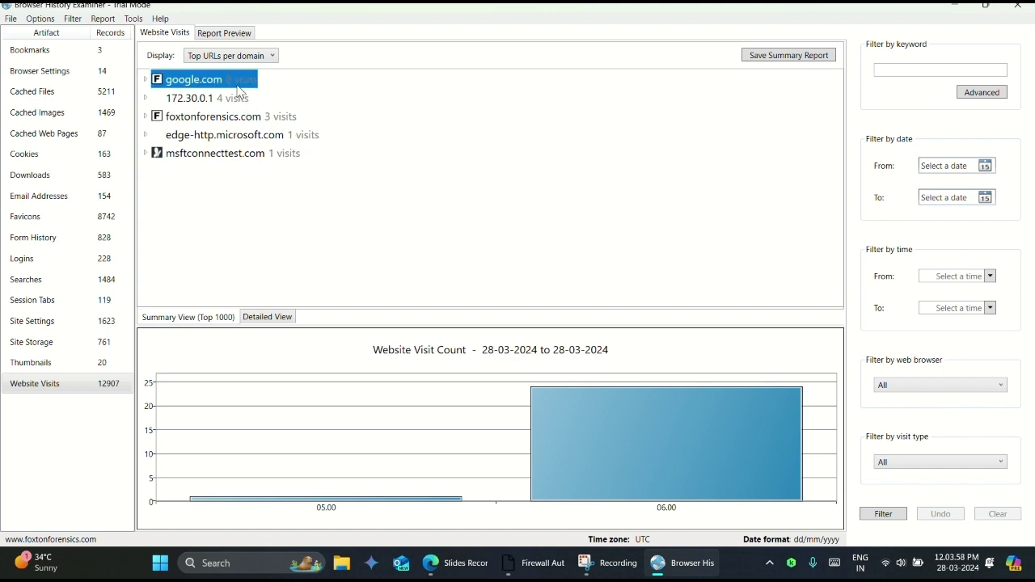
double_click(237, 86)
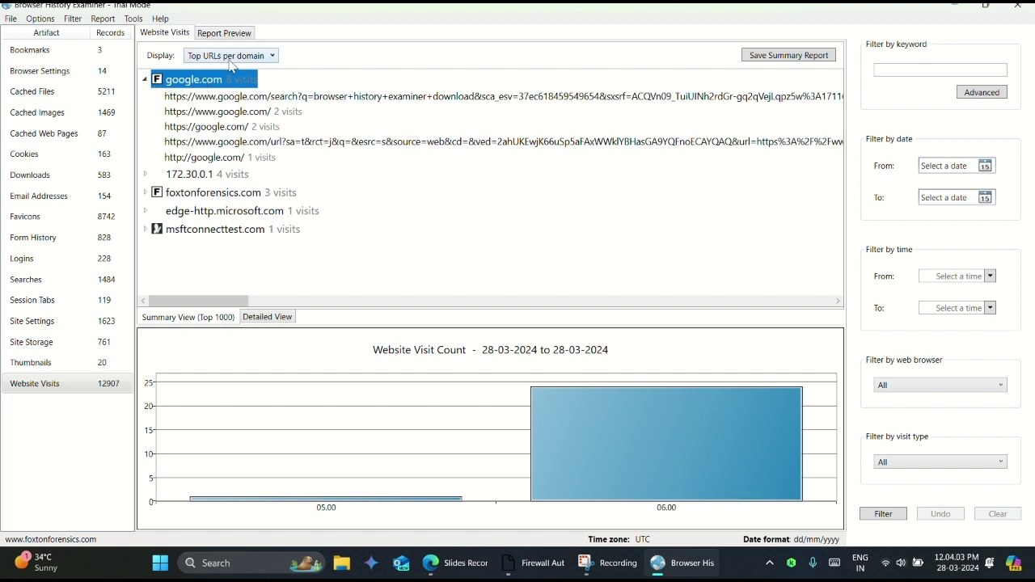
click(146, 80)
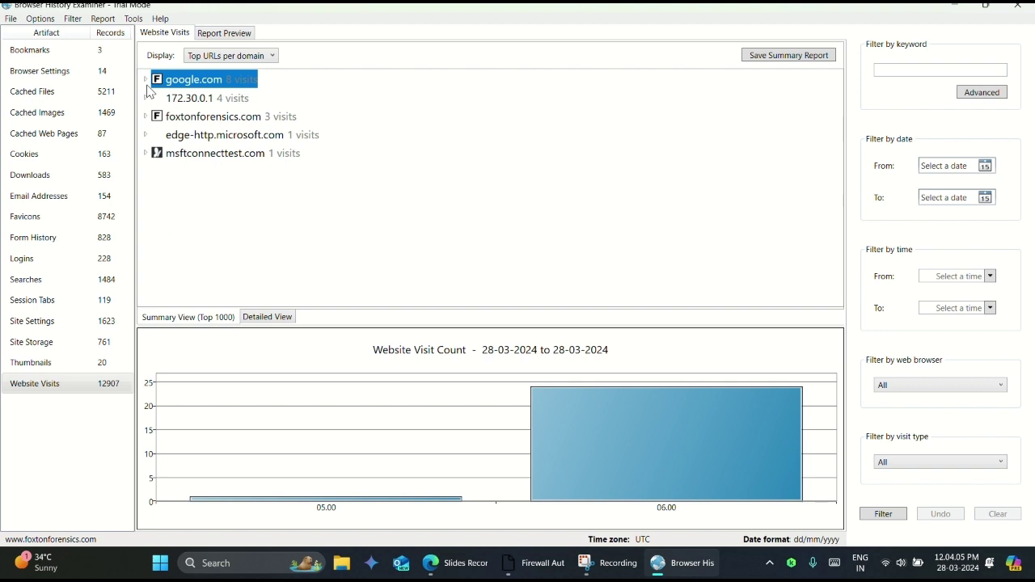
double_click(170, 120)
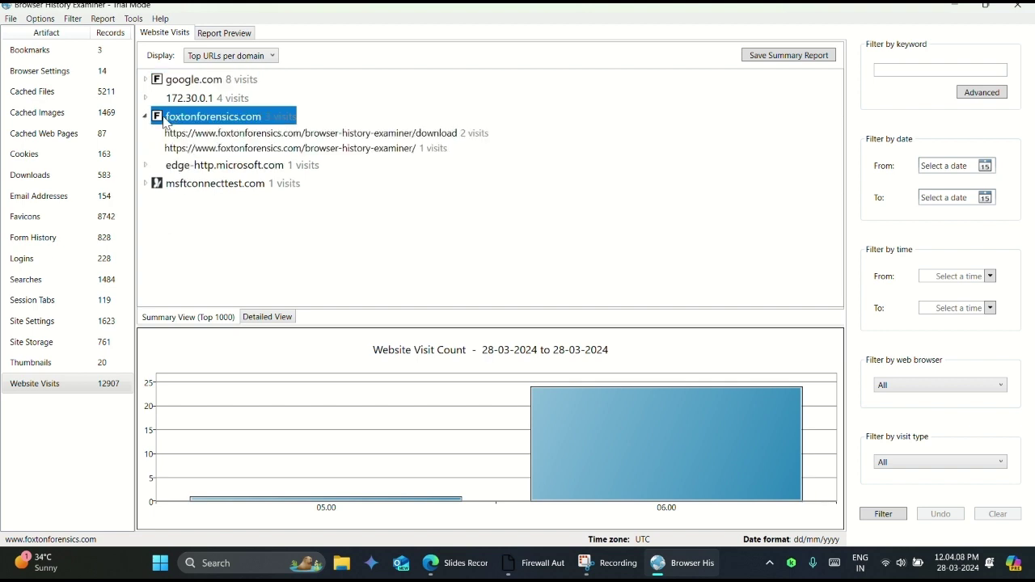
click(145, 116)
click(146, 135)
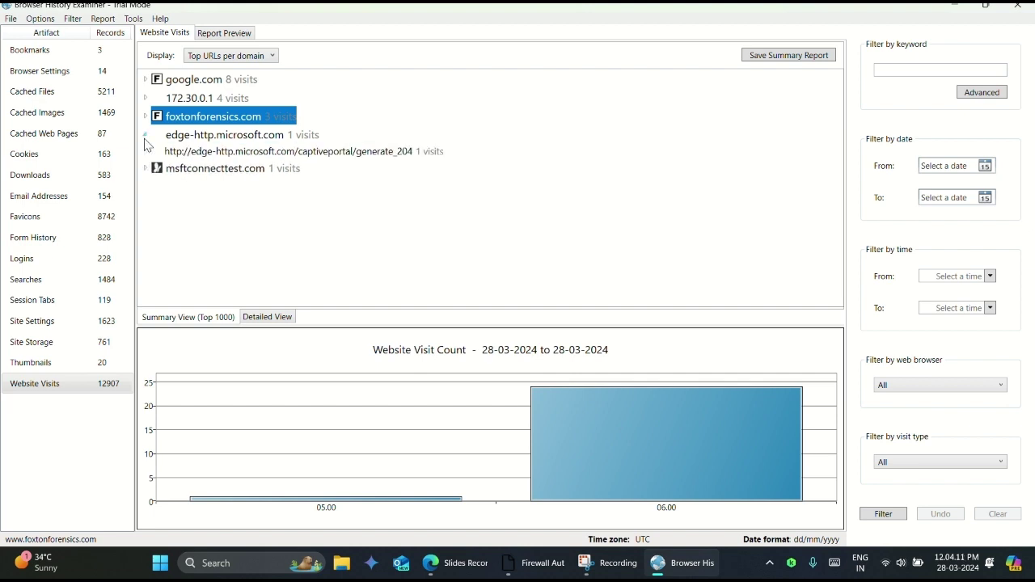
click(146, 135)
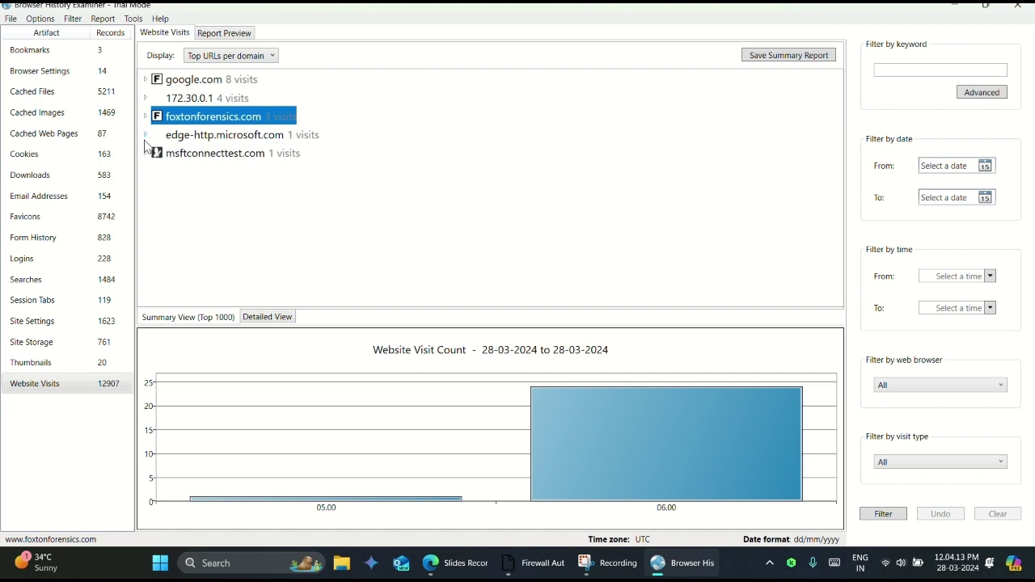
click(145, 153)
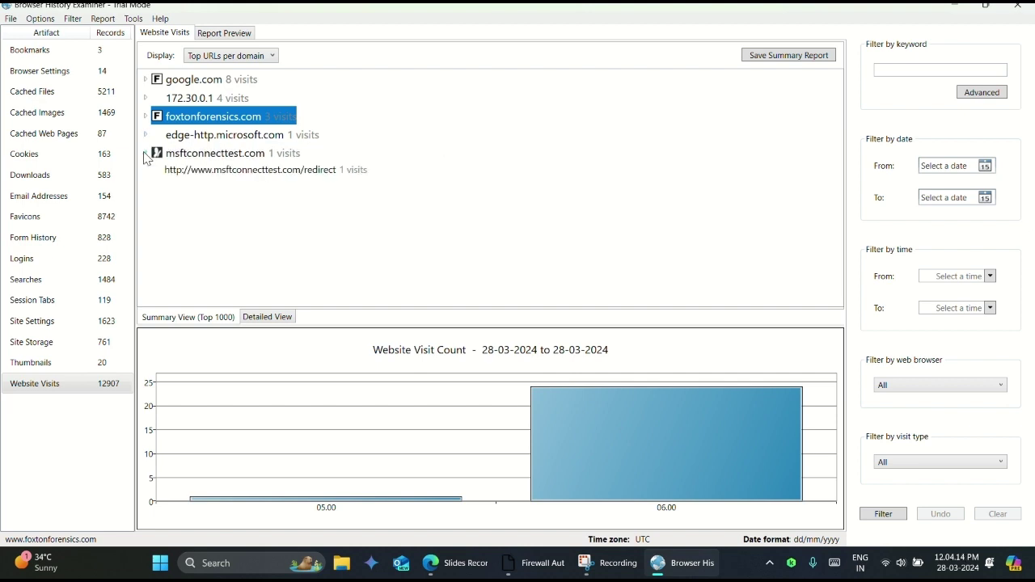
click(145, 154)
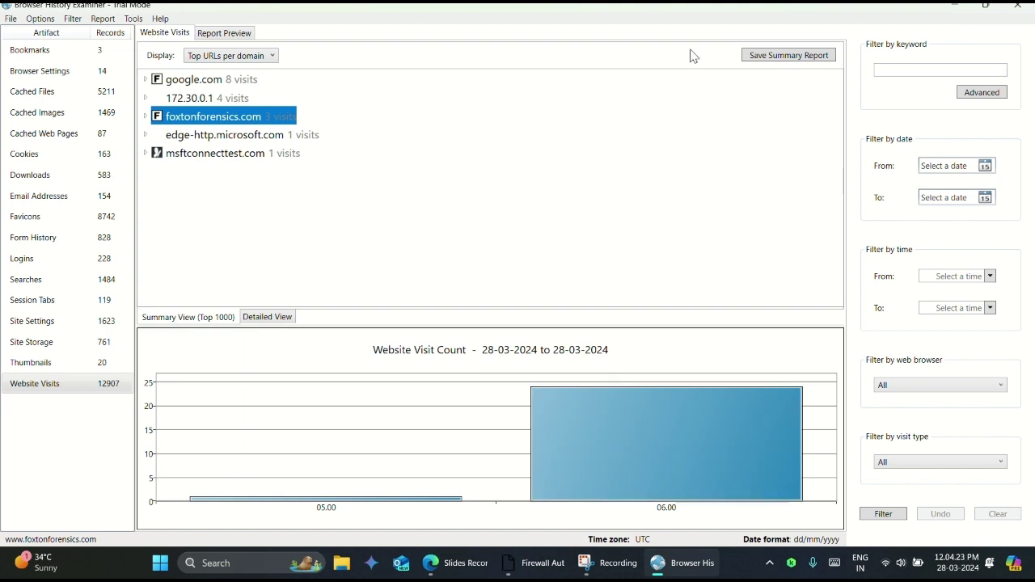
- Save the summary report as History Summary Report.pdf, browsing the Save As dialog to Storage (D:)
click(770, 59)
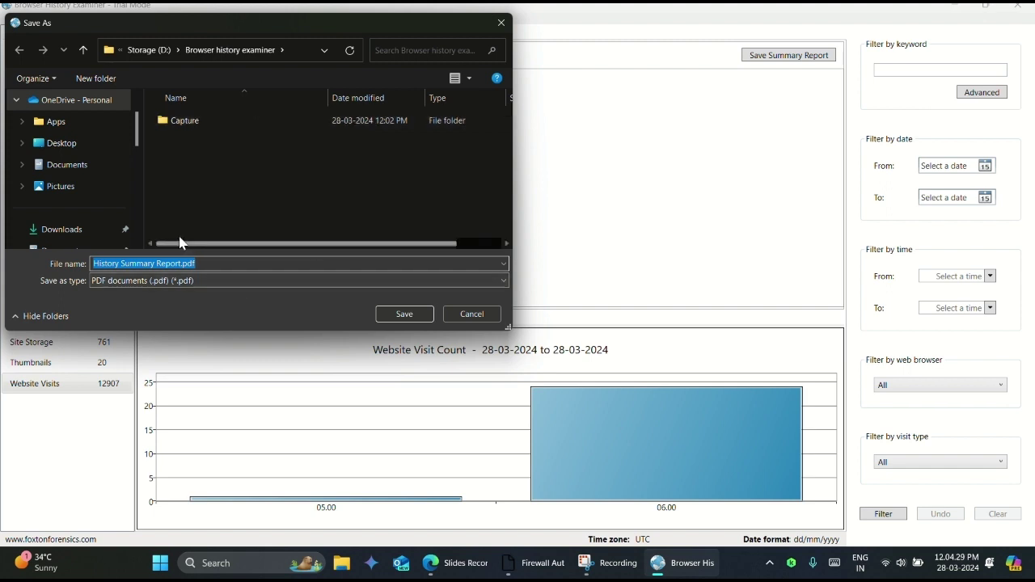
scroll(51, 185, down, 5)
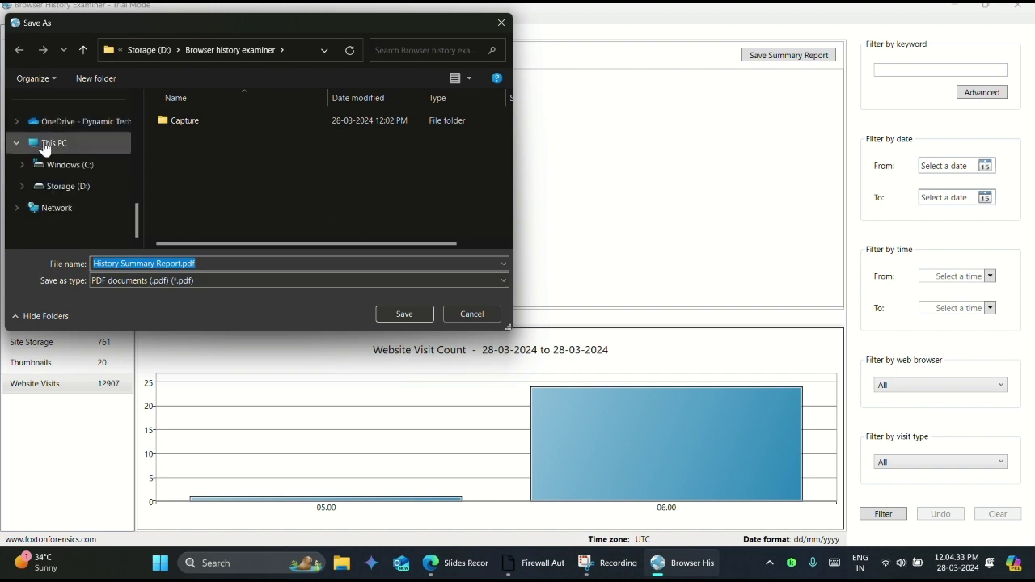
click(44, 147)
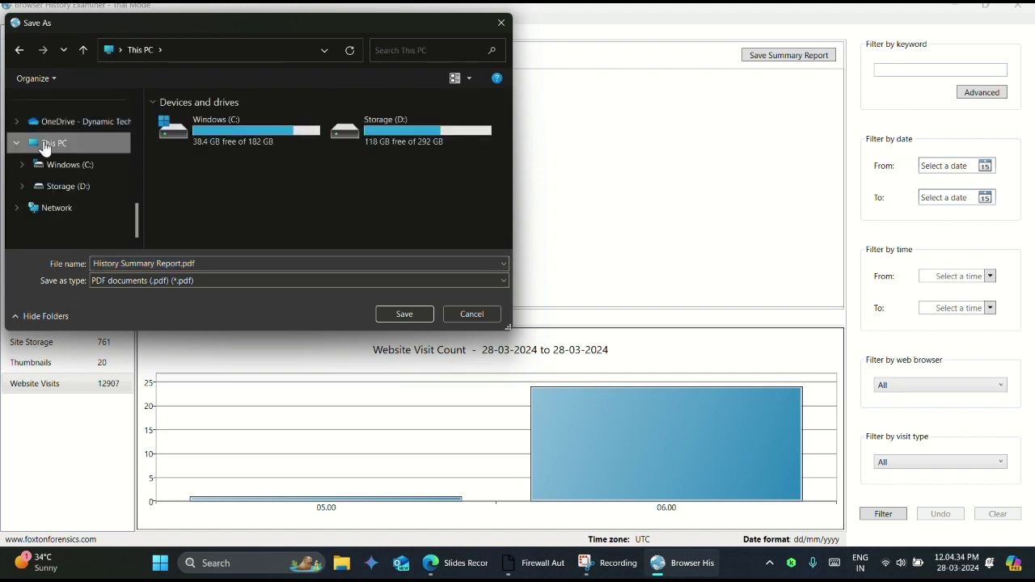
double_click(364, 148)
scroll(278, 151, down, 3)
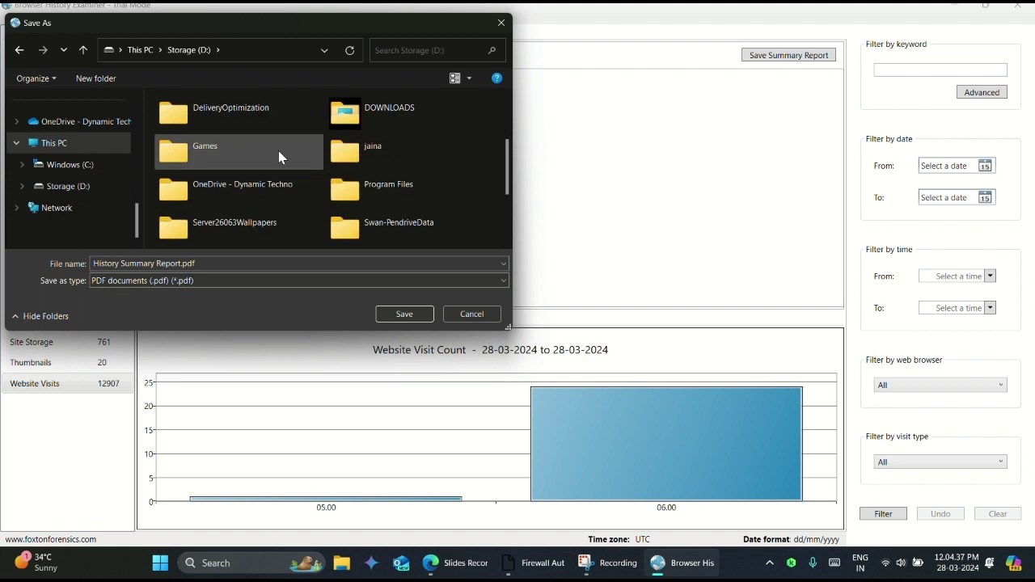
scroll(278, 151, down, 3)
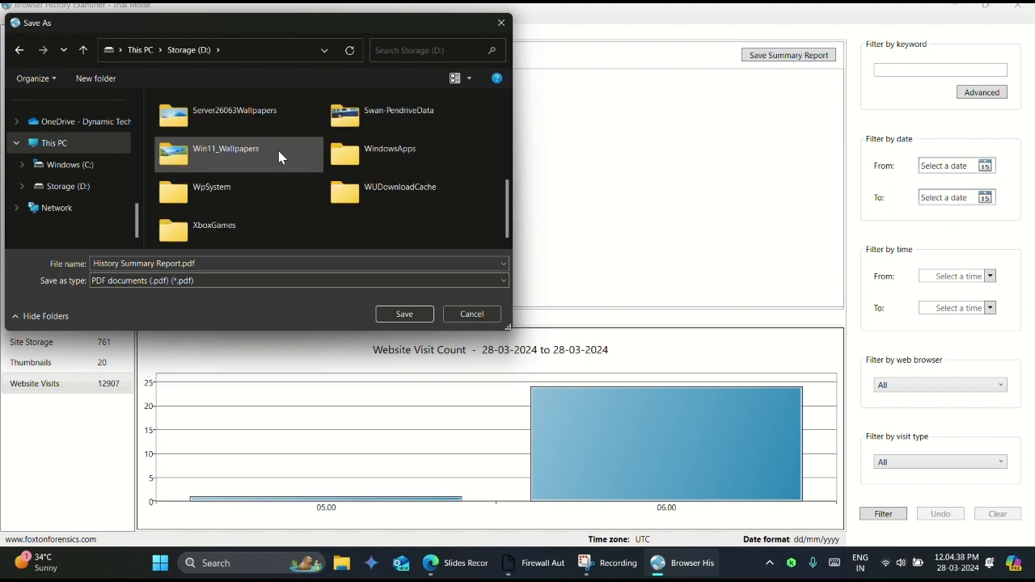
click(82, 51)
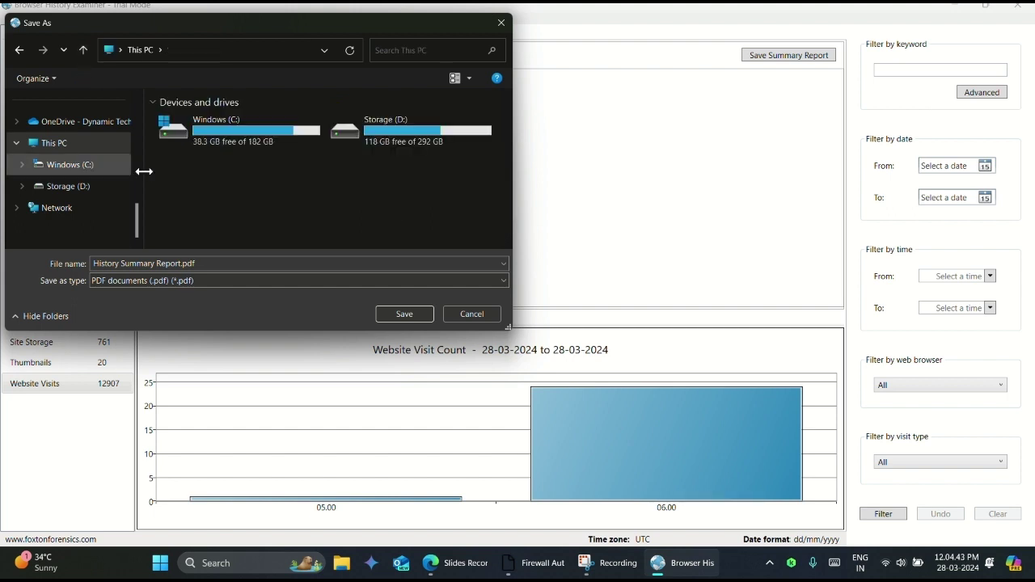
double_click(403, 136)
scroll(336, 234, down, 5)
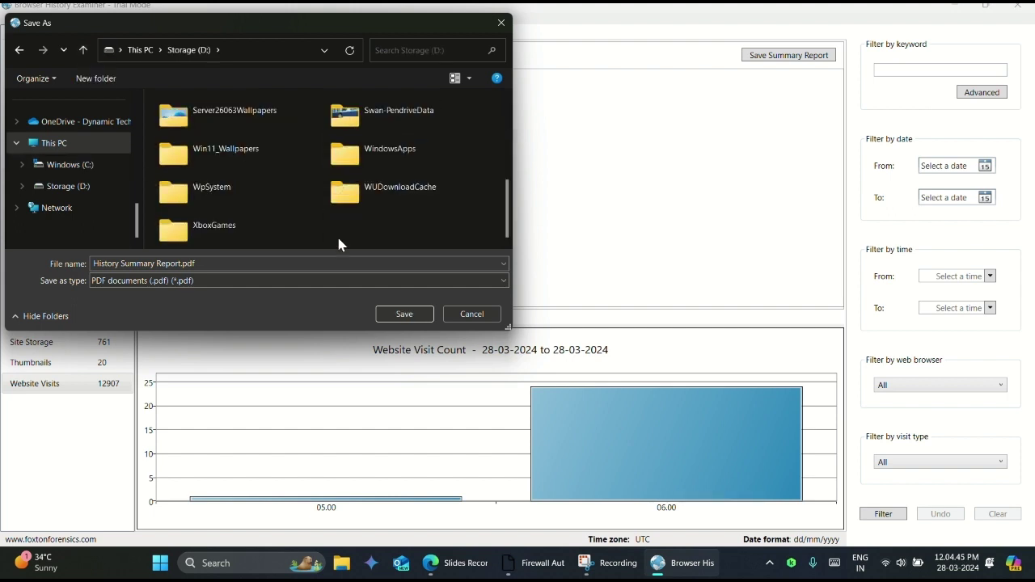
- Create the folder 'Browser forensic summary' on D: and save History Summary Report.pdf inside it
click(79, 84)
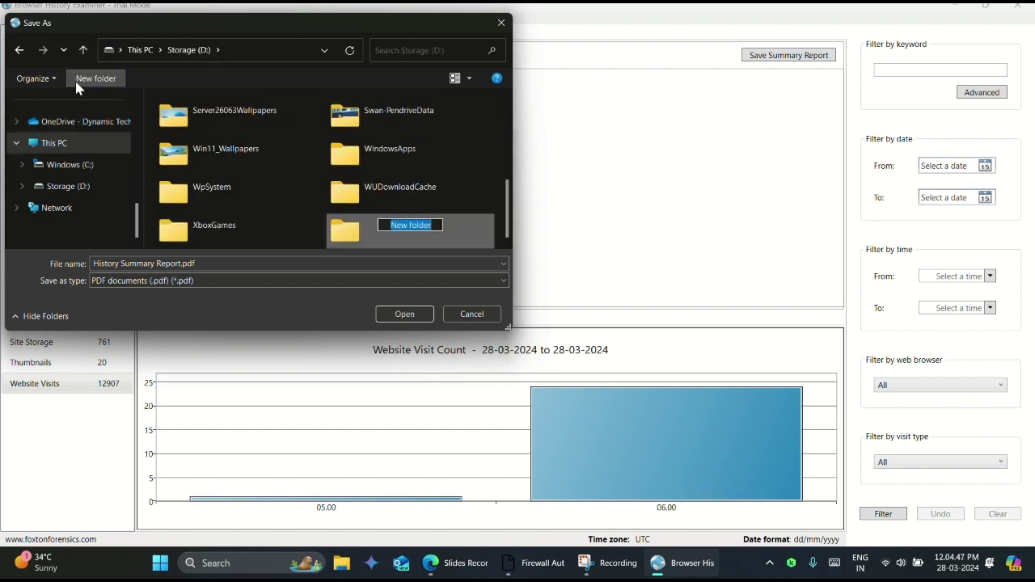
key(BackSpace)
text(b)
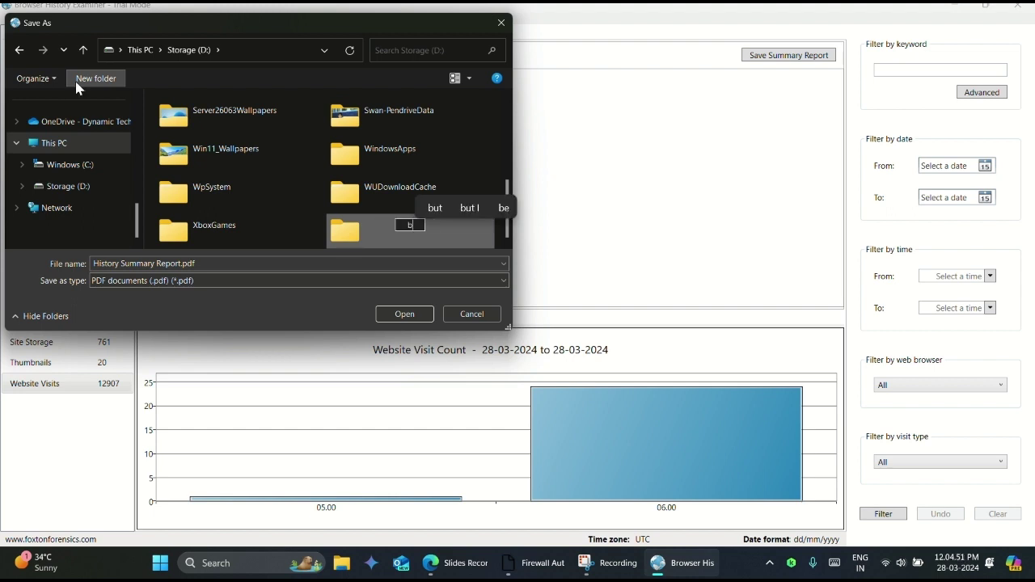
key(BackSpace)
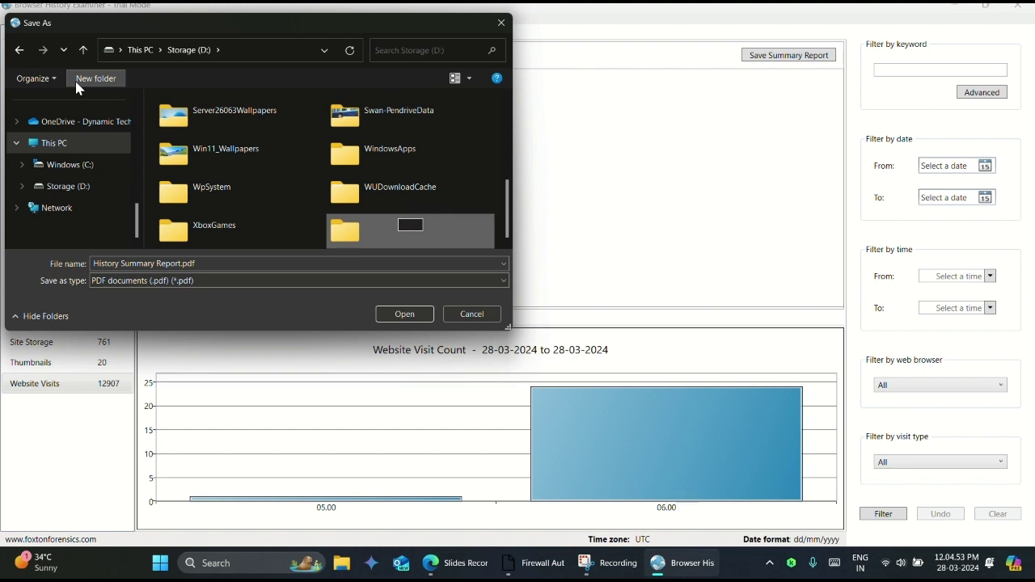
text(Bro)
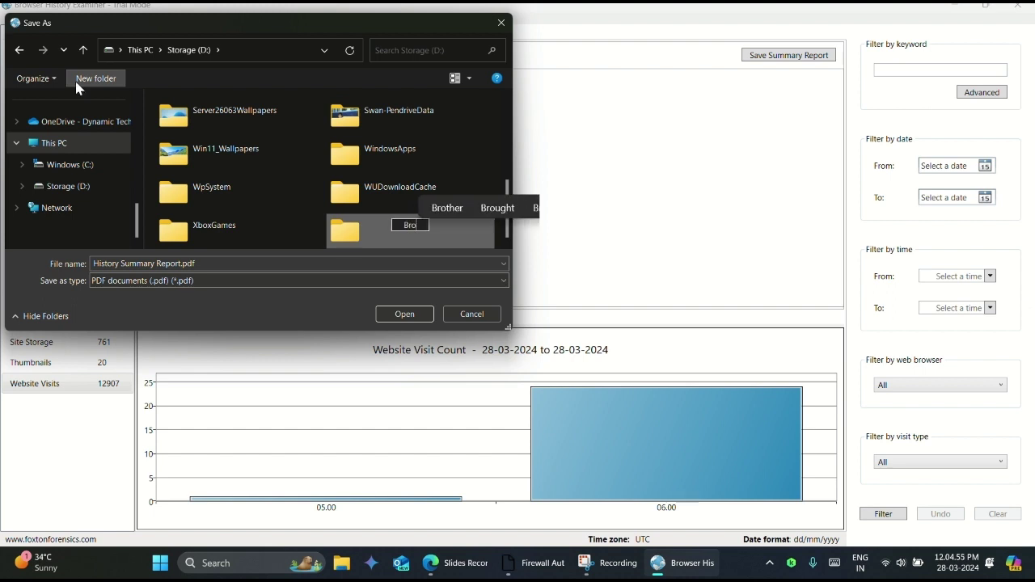
text(wser fo)
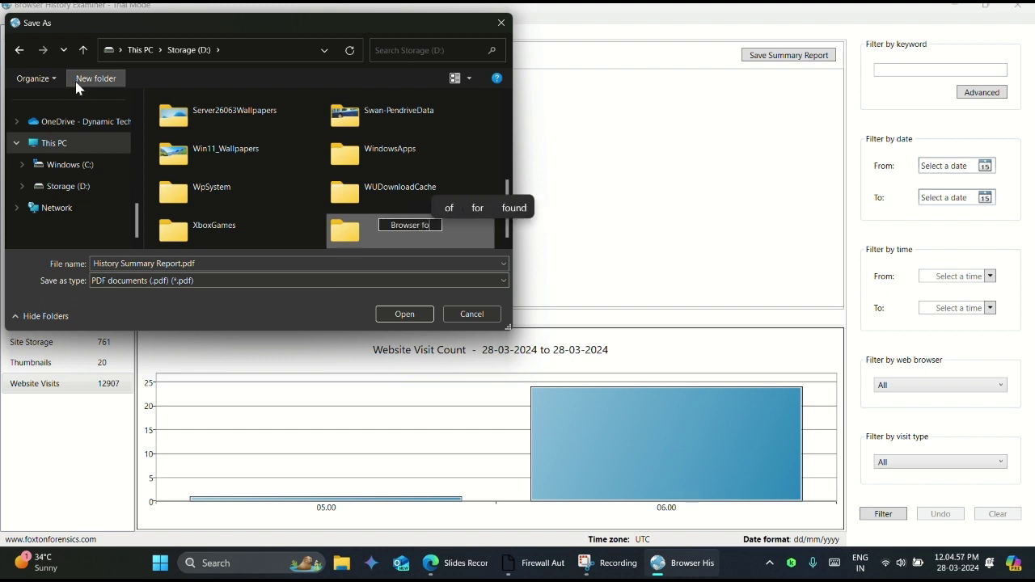
text(rem)
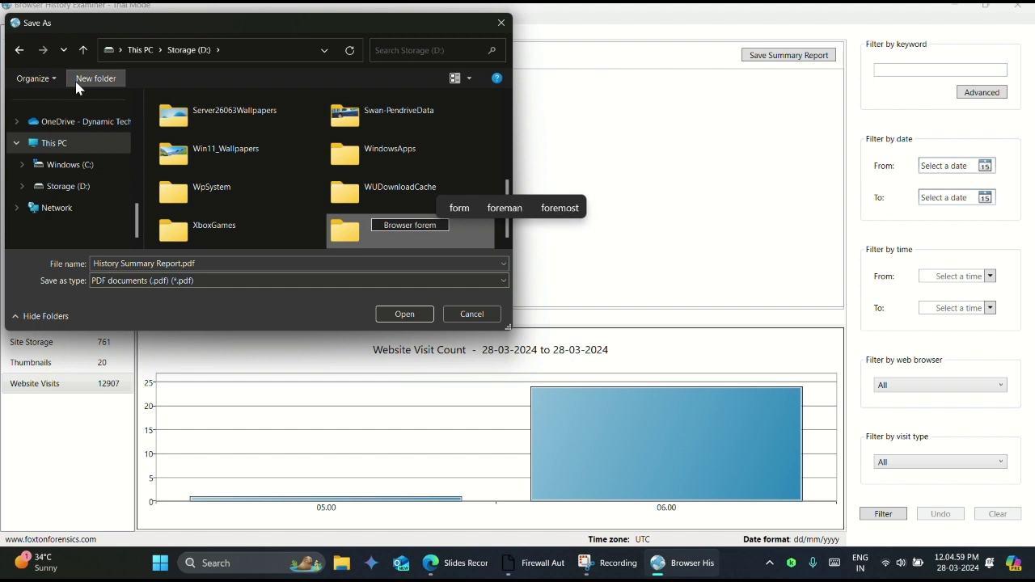
key(BackSpace)
text(nsi)
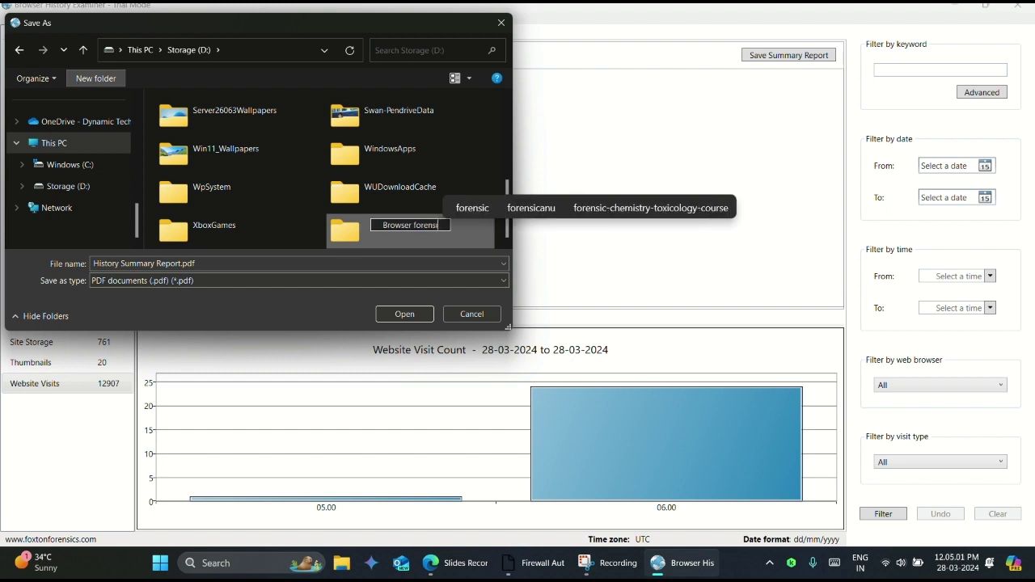
text(c su)
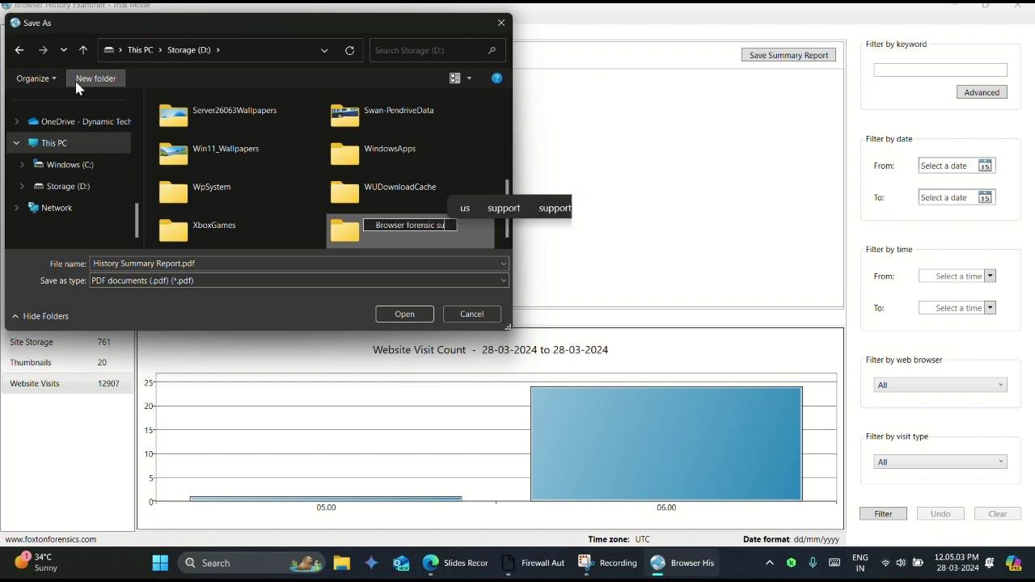
text(,)
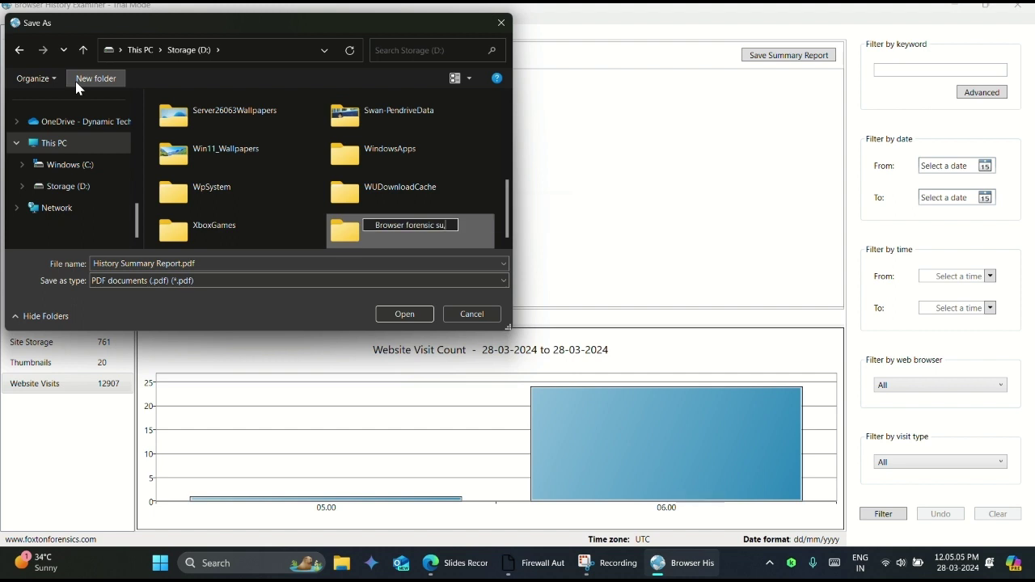
key(BackSpace)
text(mmary)
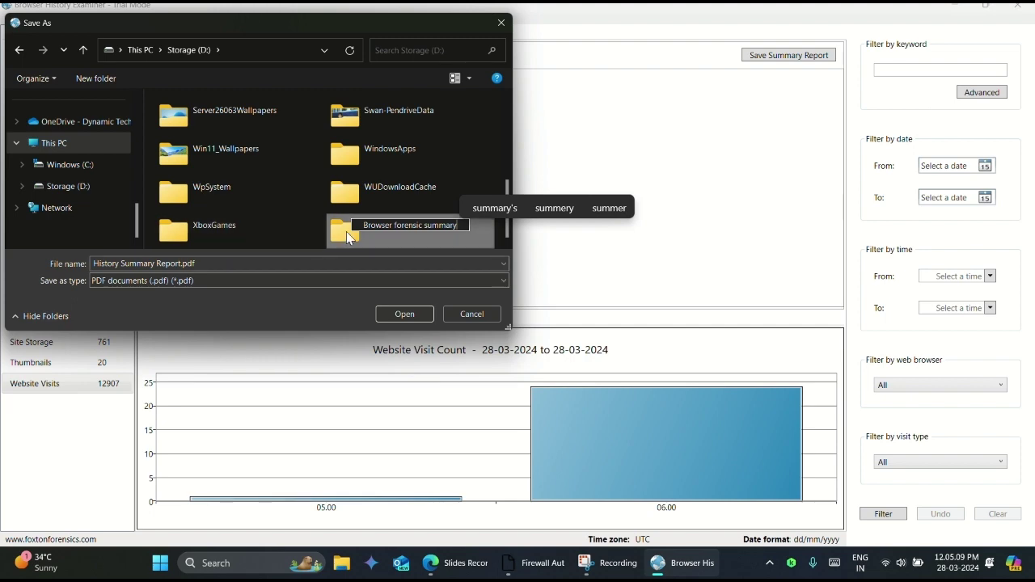
key(Return)
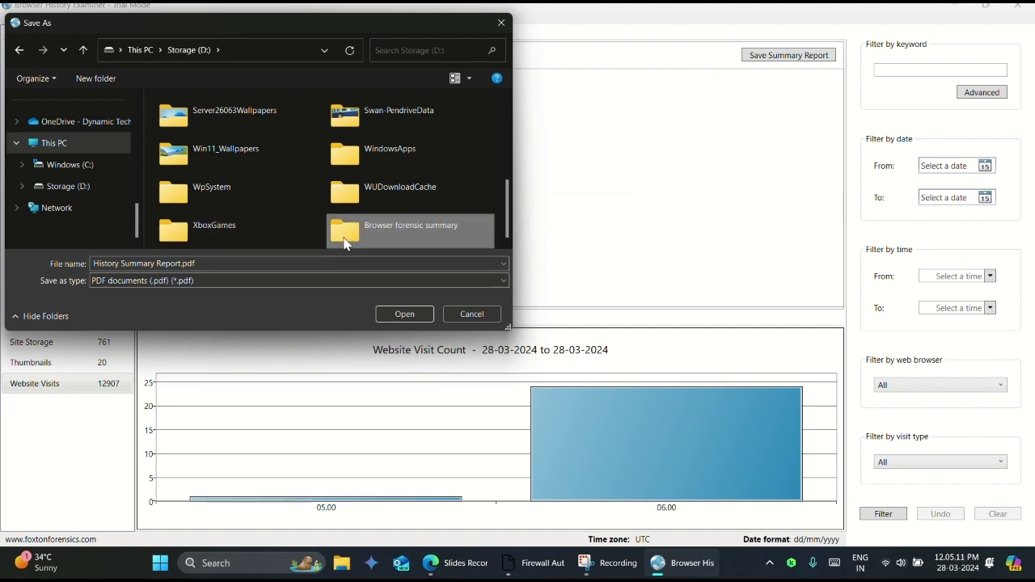
double_click(347, 231)
click(396, 315)
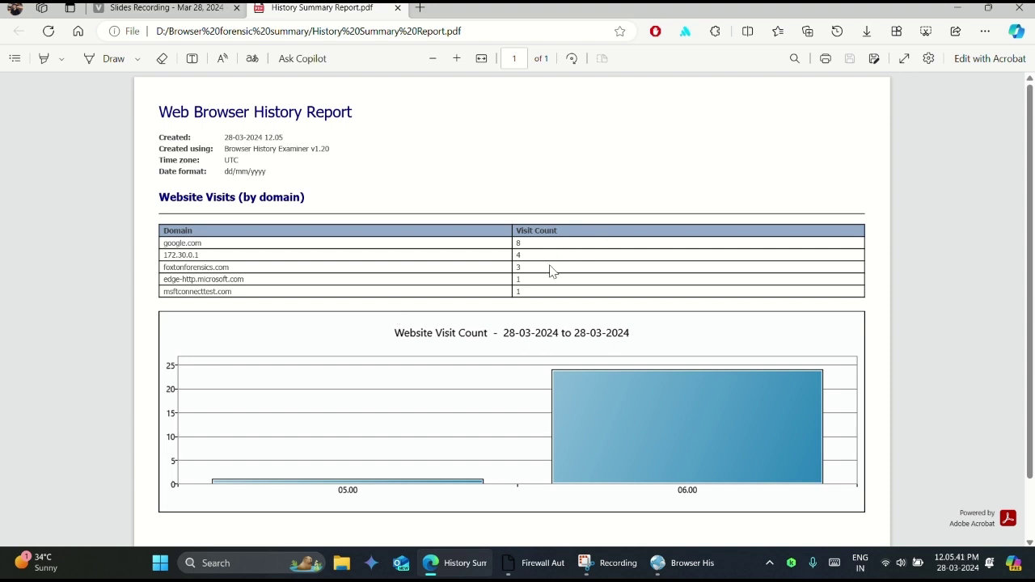
- Scroll through the Web Browser History Report in Edge, showing five domains and the visit-count chart
scroll(474, 202, down, 1)
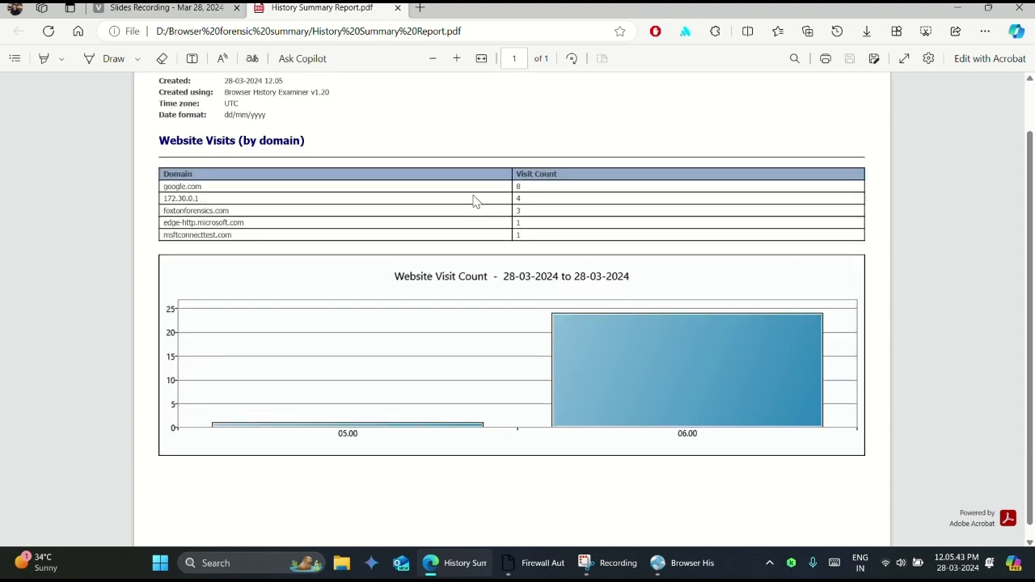
scroll(474, 201, up, 1)
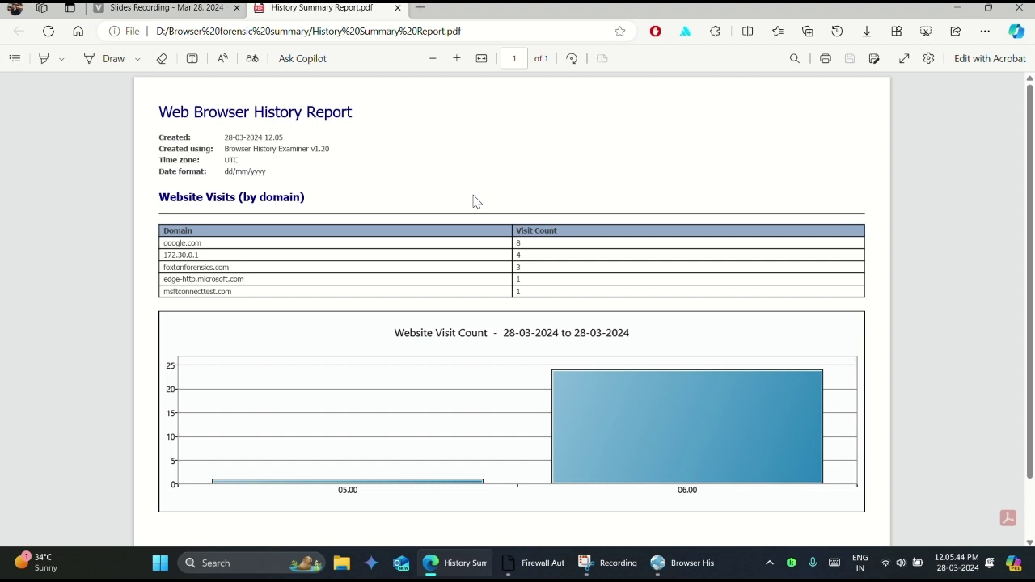